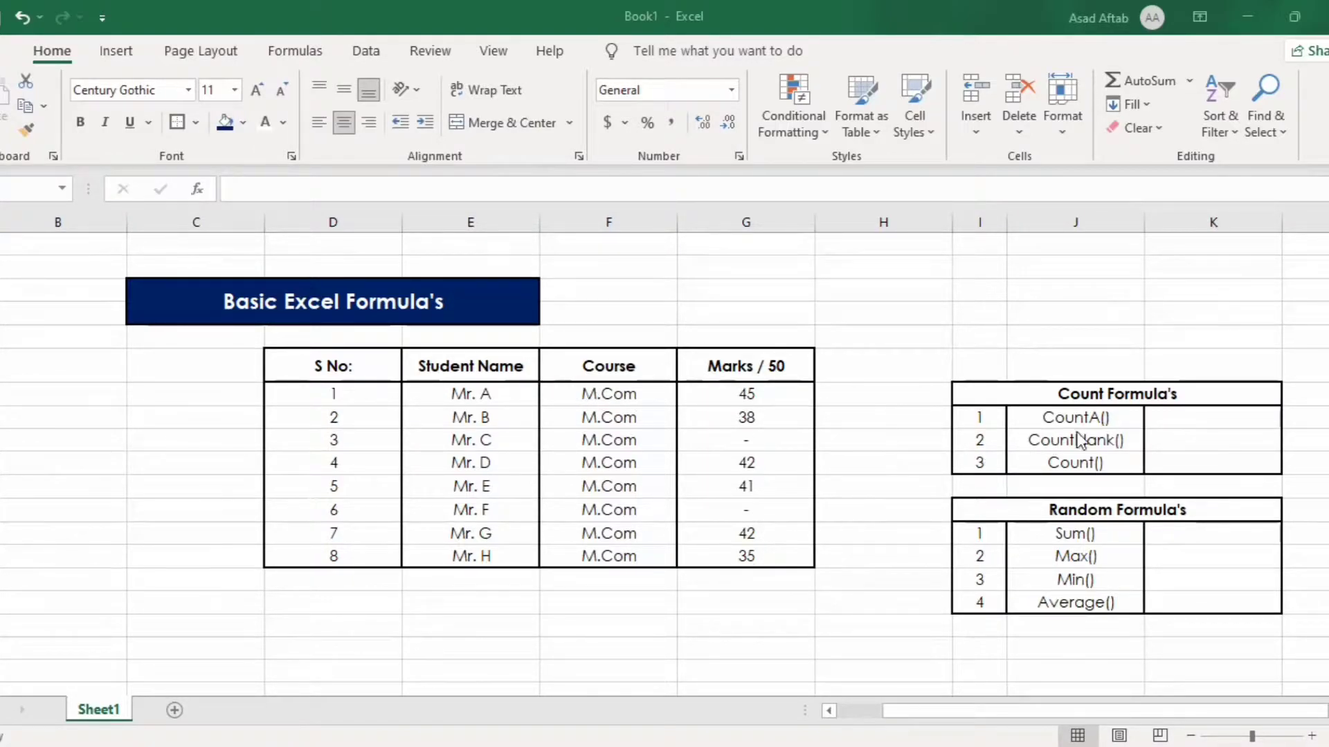
Enter a COUNTA formula over the marks range G7:G14 in the CountA() result cell.
{"action": "left_click", "coordinate": [1174, 414]}
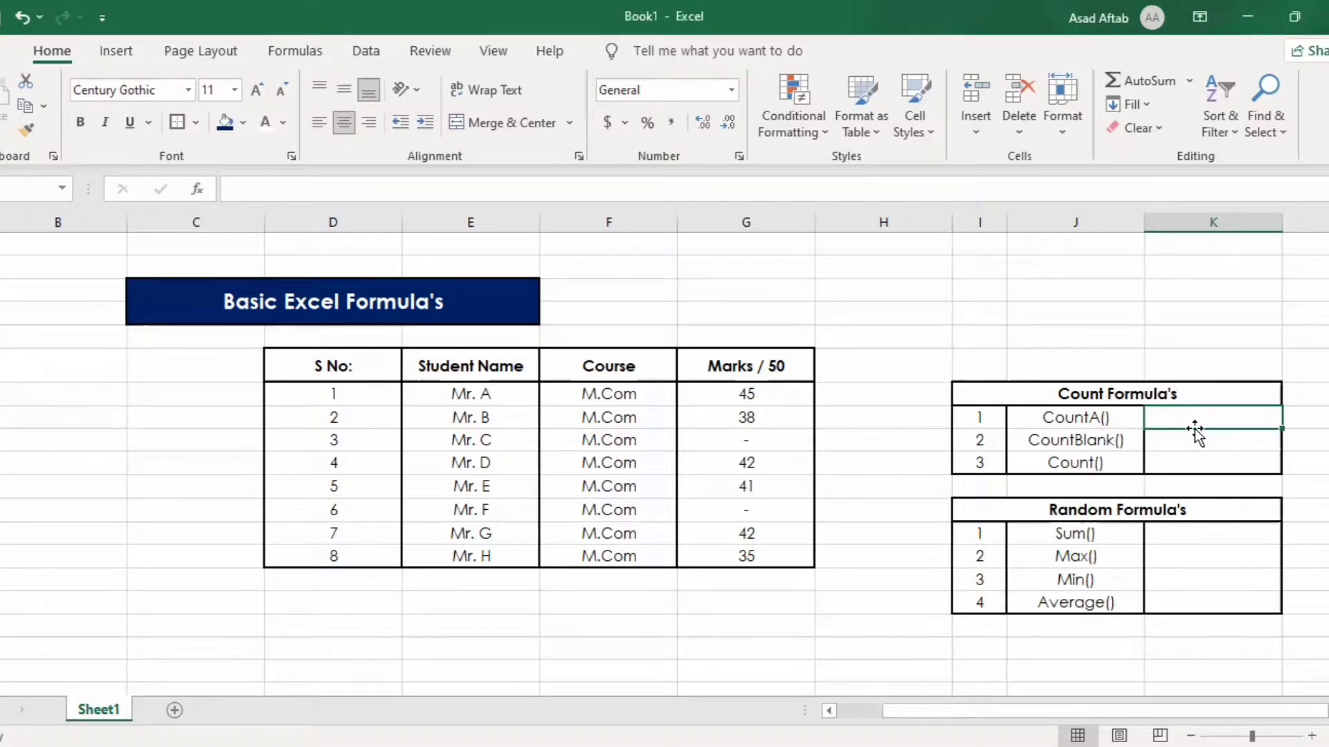
{"action": "type", "text": "="}
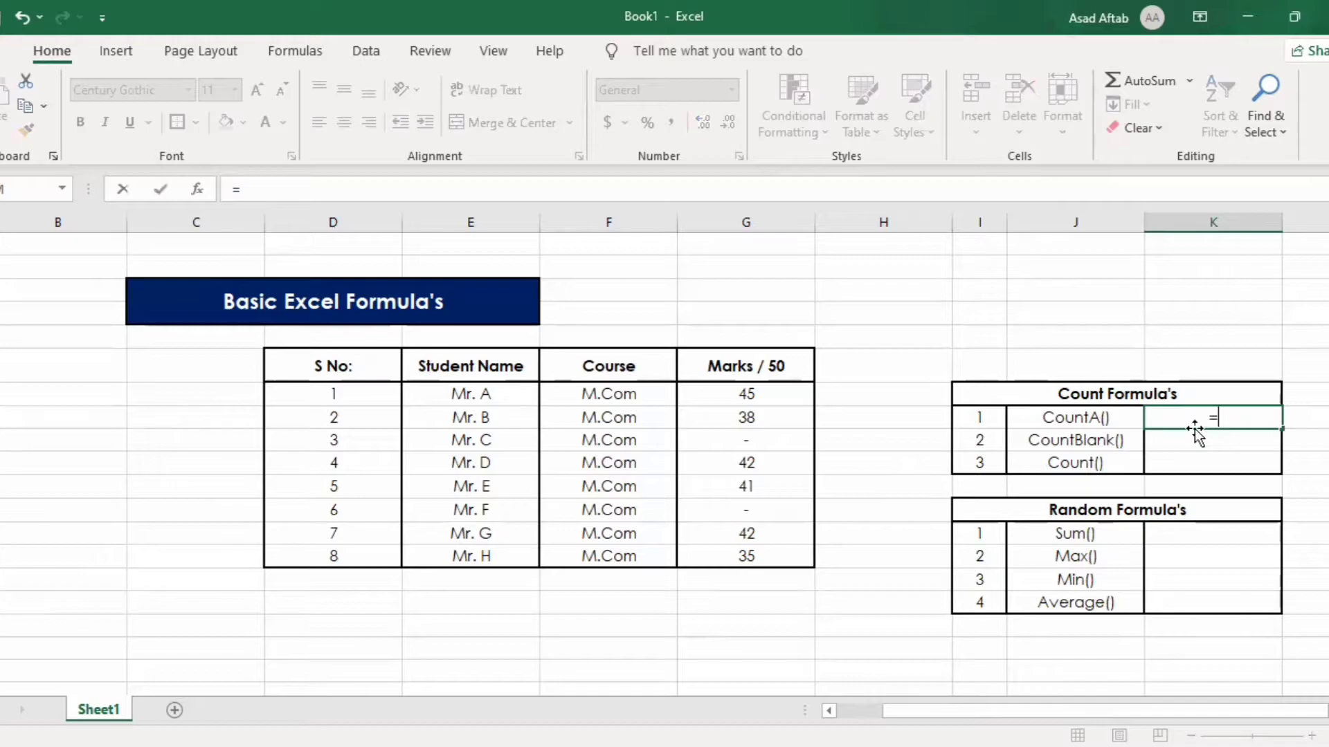
{"action": "type", "text": "c"}
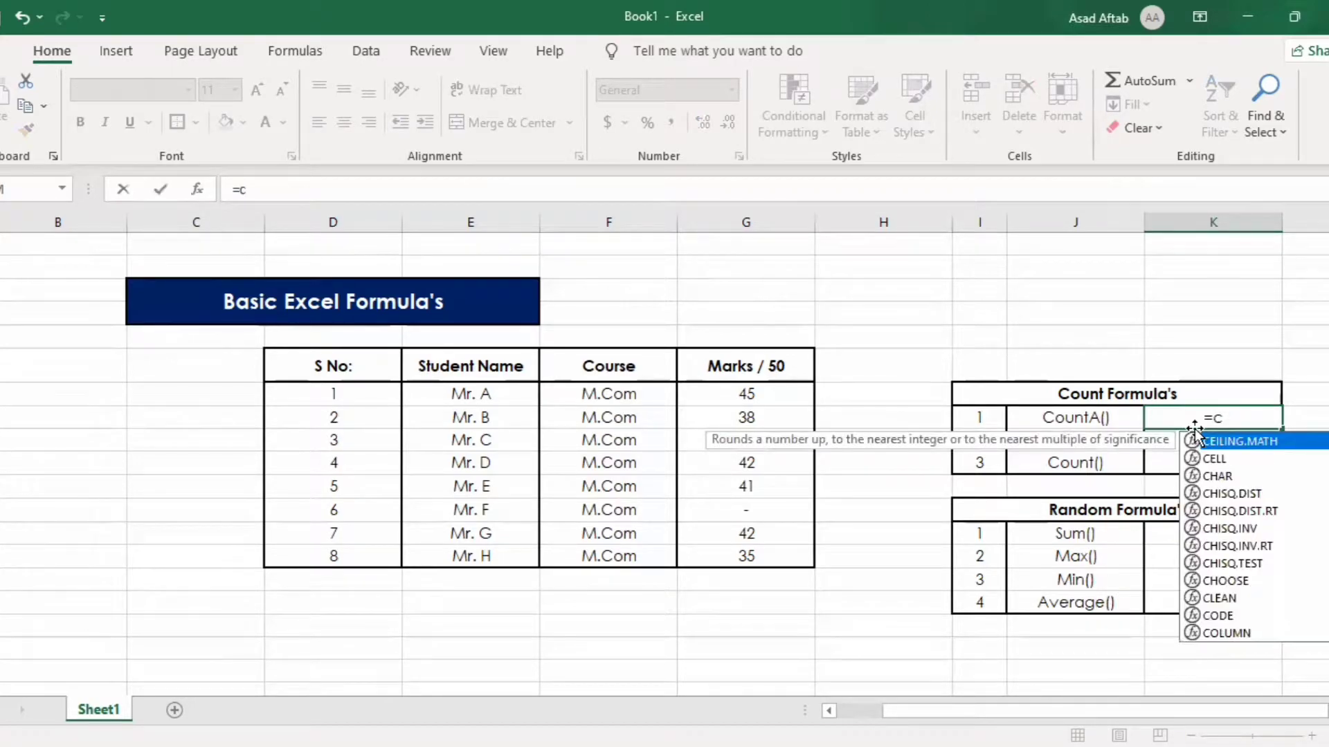
{"action": "type", "text": "ount"}
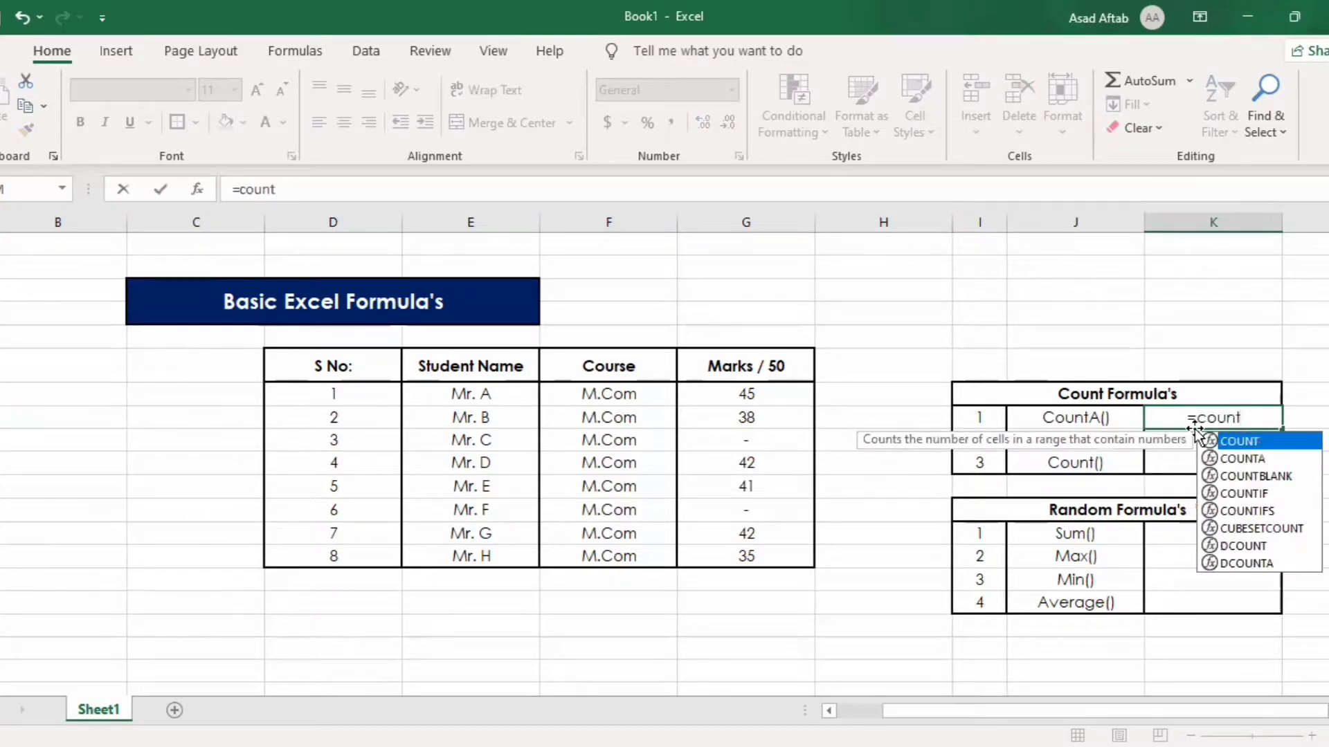
{"action": "type", "text": "a"}
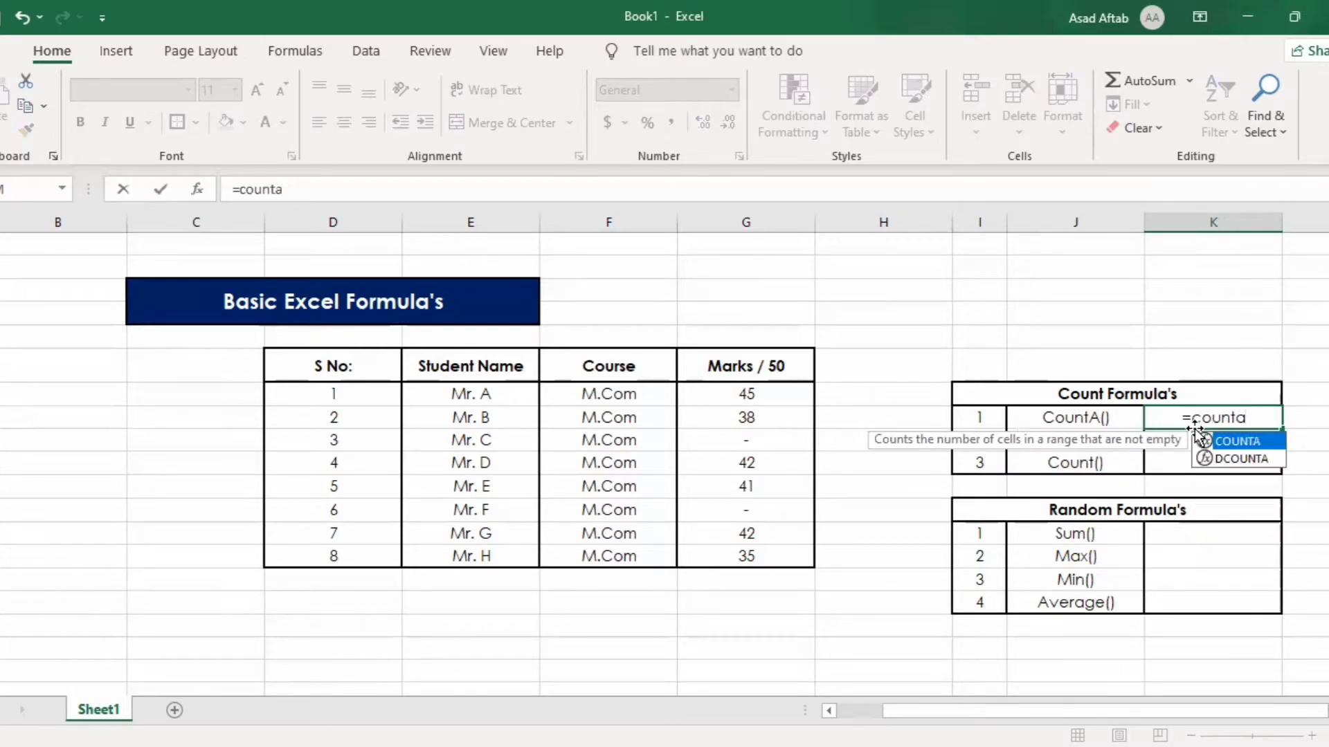
{"action": "type", "text": "("}
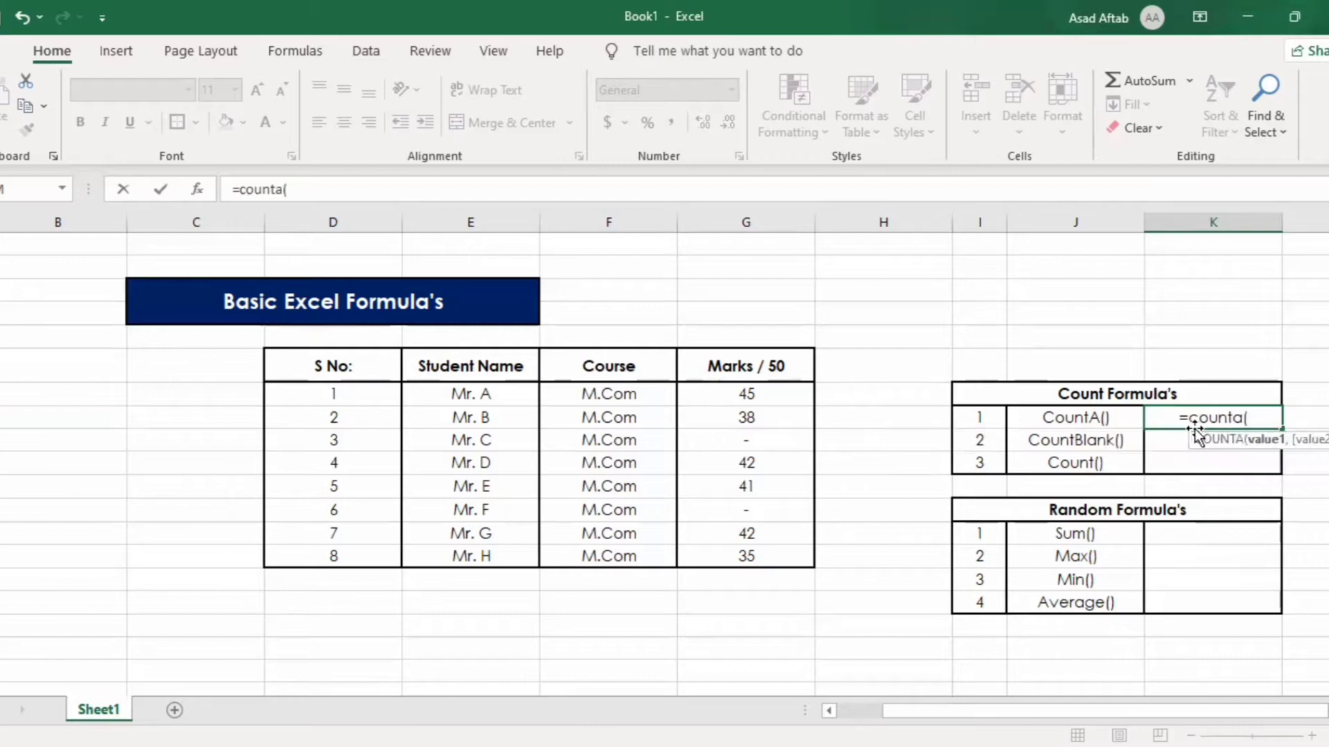
{"action": "key", "text": "BackSpace"}
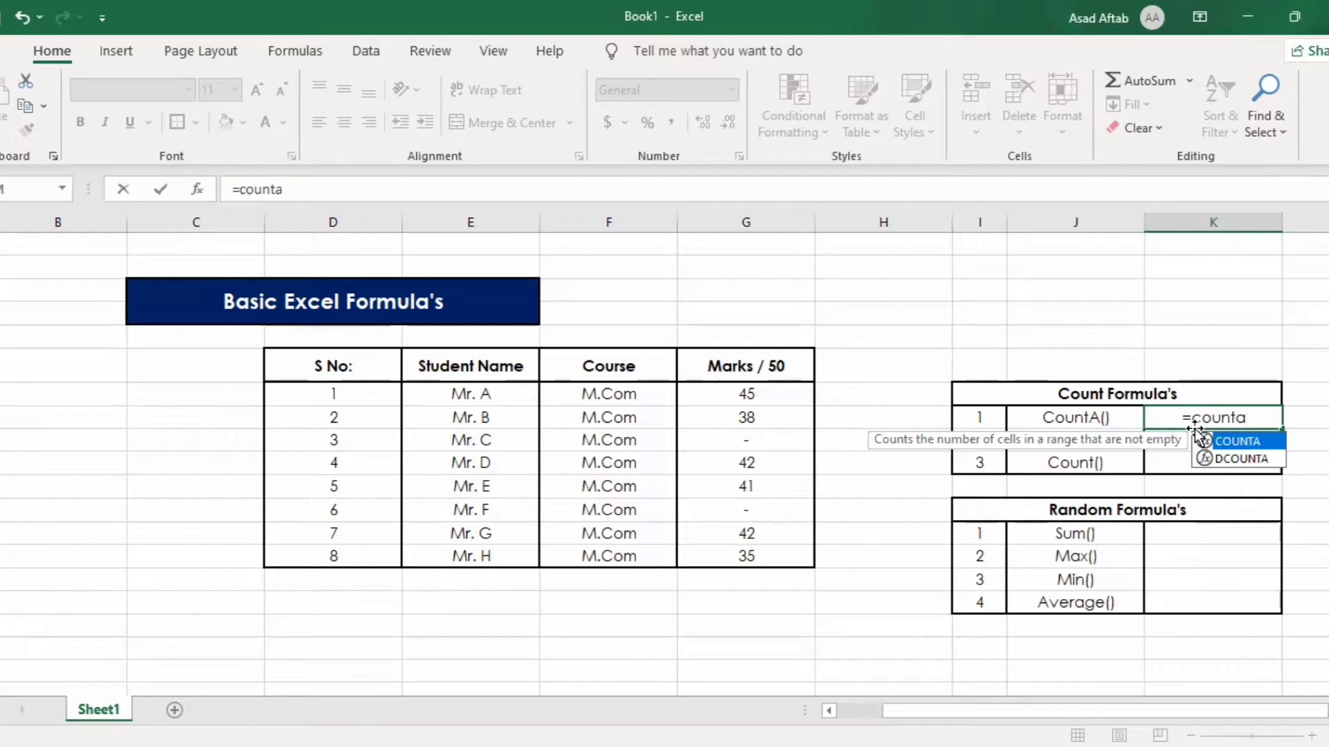
{"action": "key", "text": "Tab"}
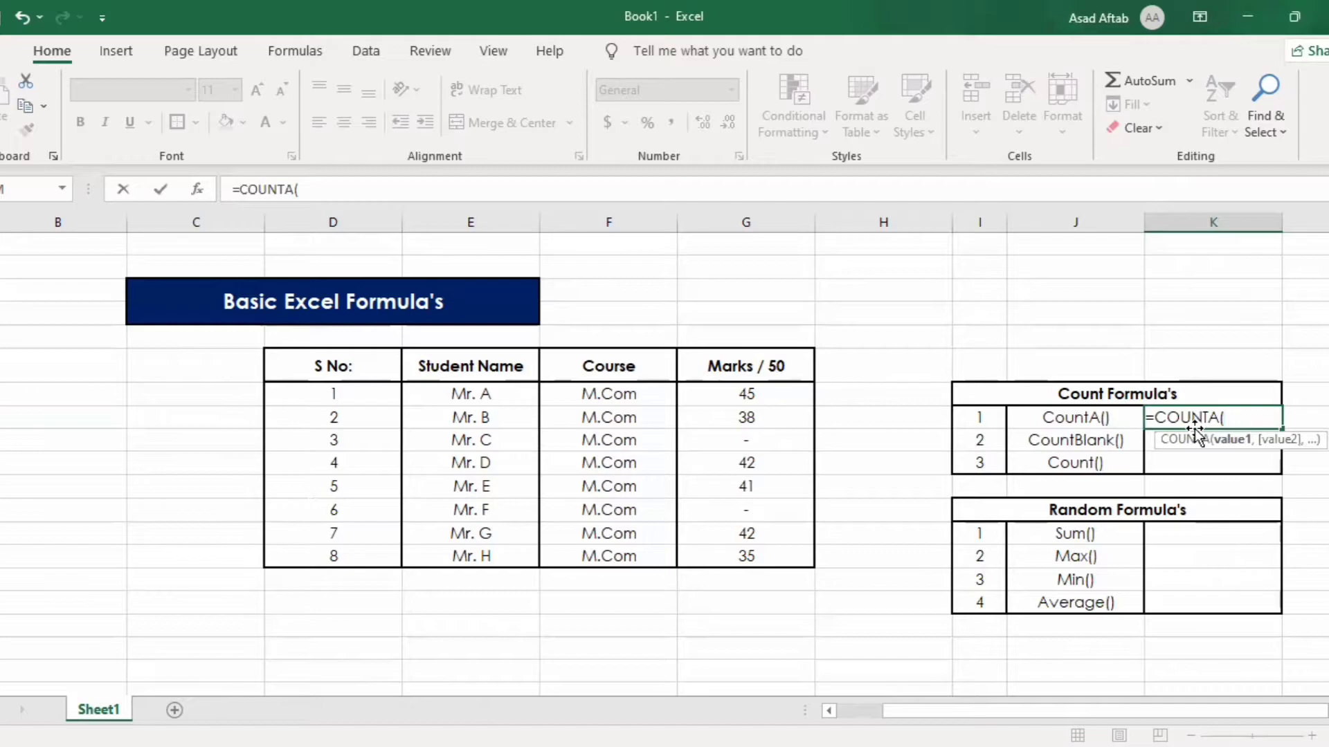
{"action": "left_click", "coordinate": [785, 394]}
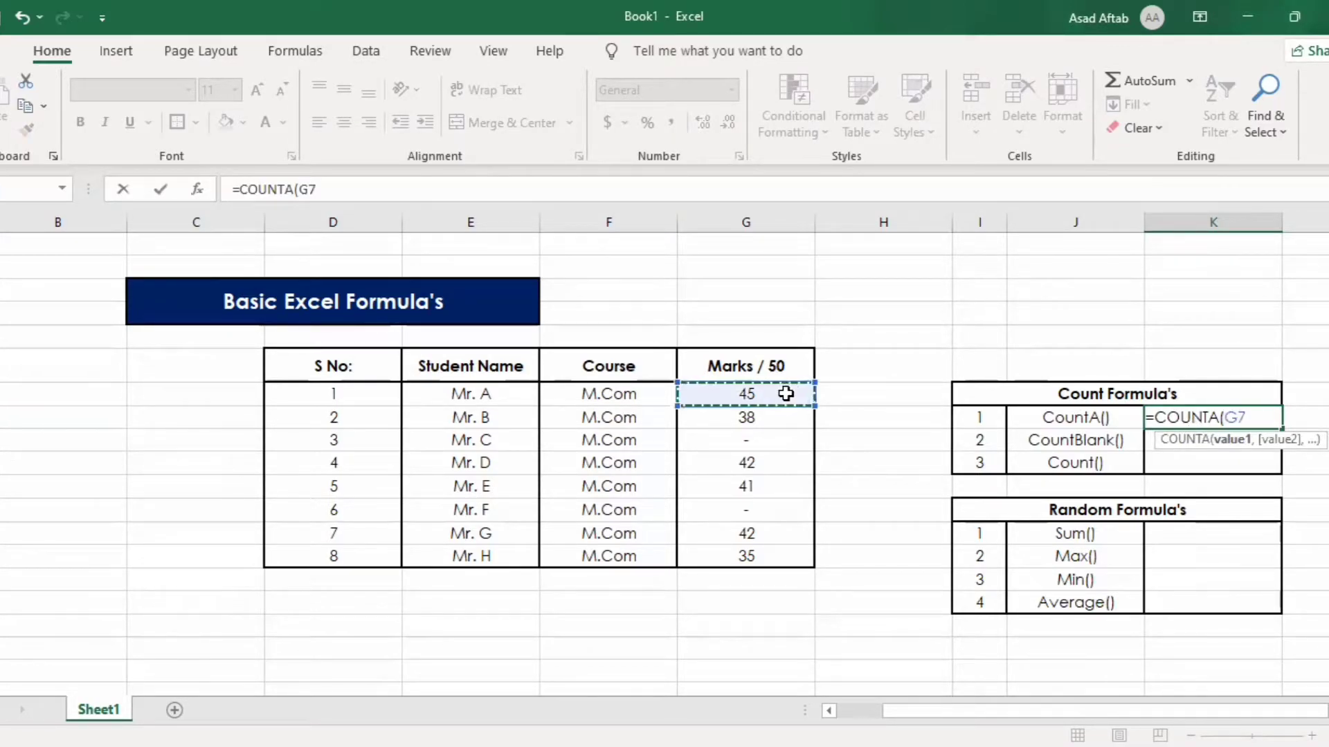
{"action": "left_click", "coordinate": [802, 549], "text": "shift"}
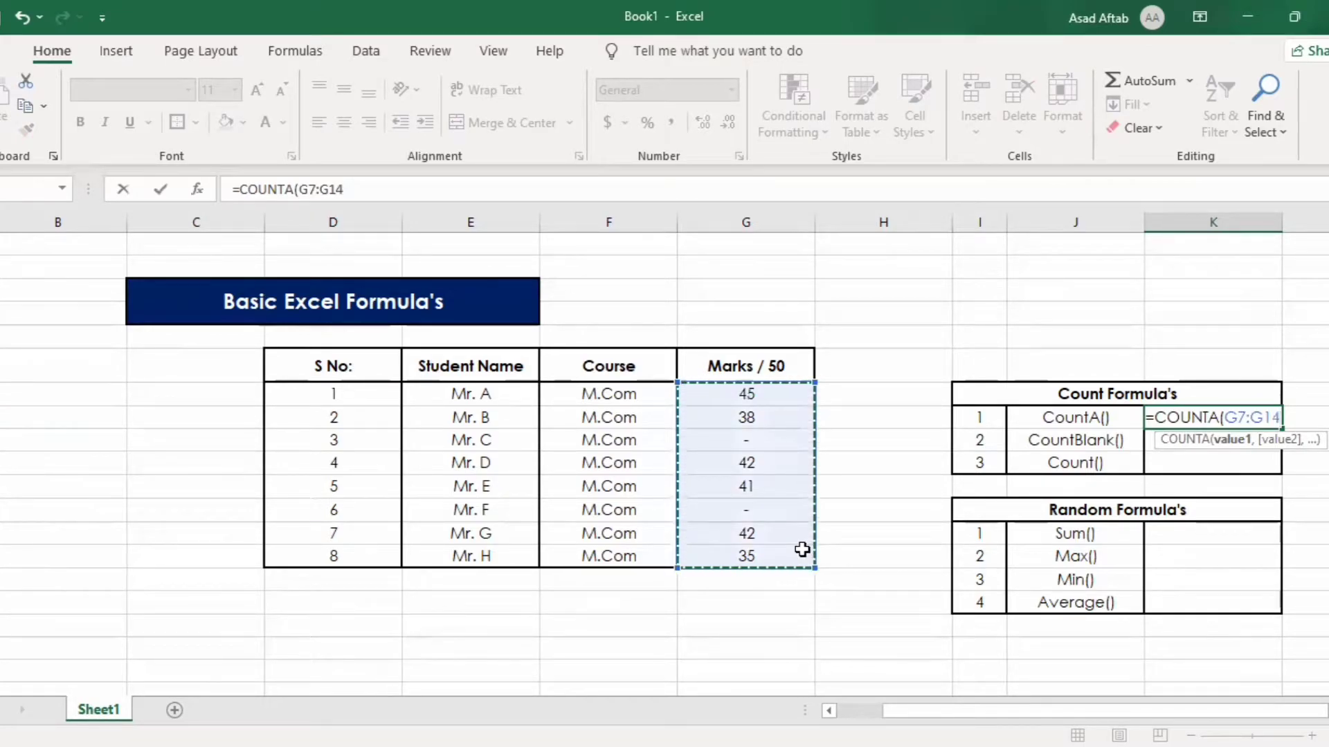
{"action": "key", "text": "Return"}
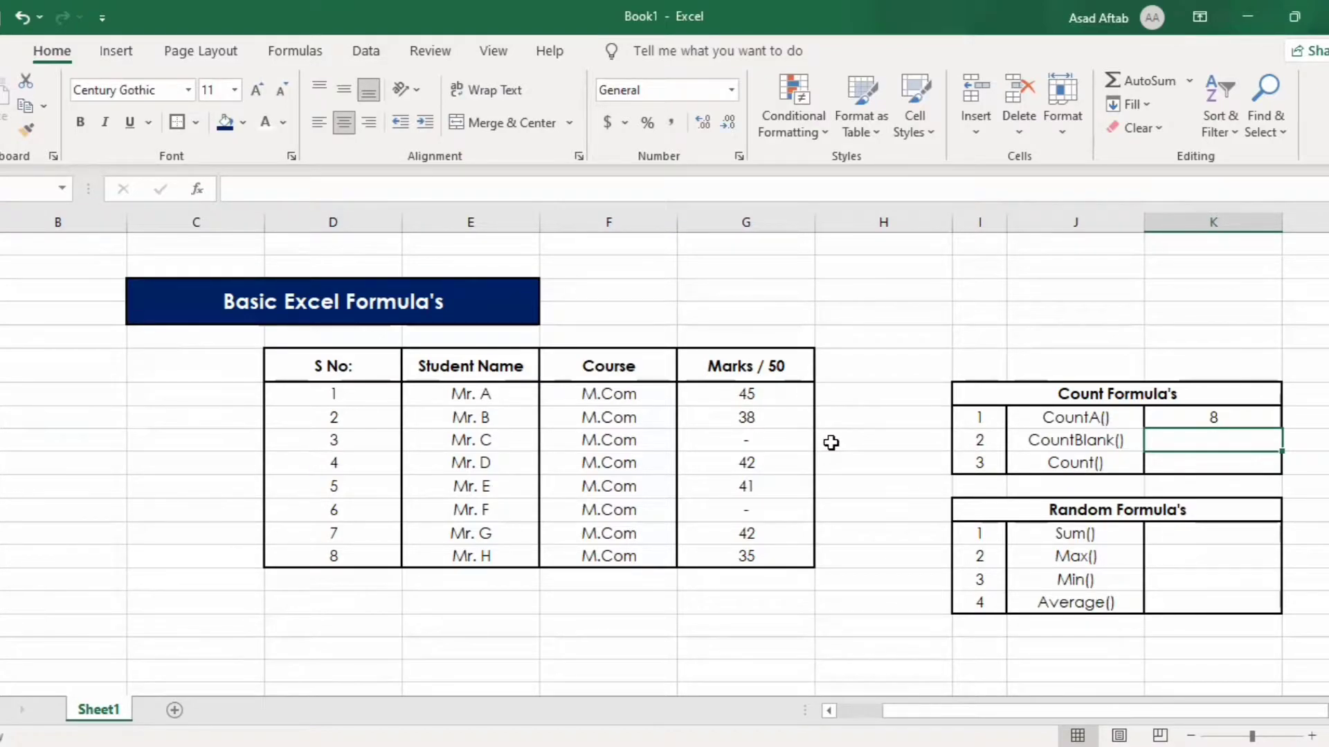
Replace the third student's dash in the Marks / 50 column with 0, and clear that cell.
{"action": "left_click", "coordinate": [775, 441]}
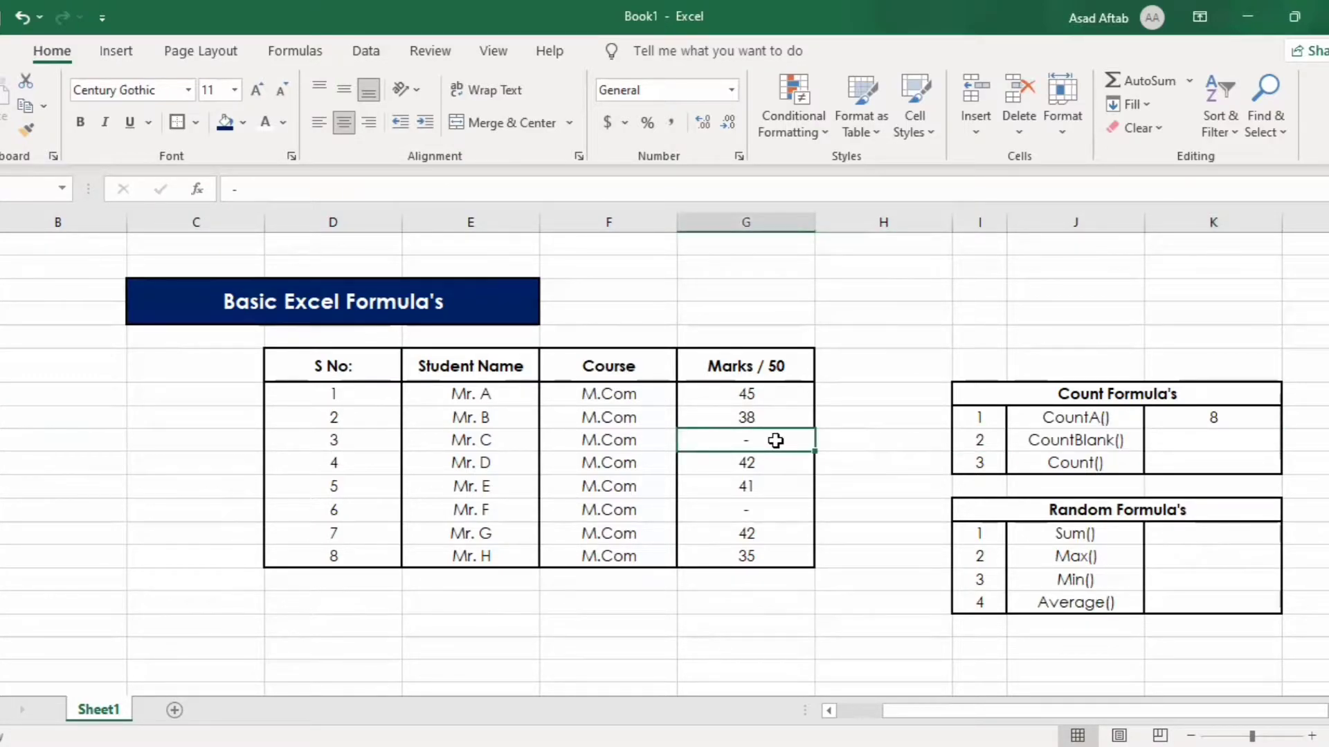
{"action": "type", "text": "0"}
{"action": "key", "text": "Return"}
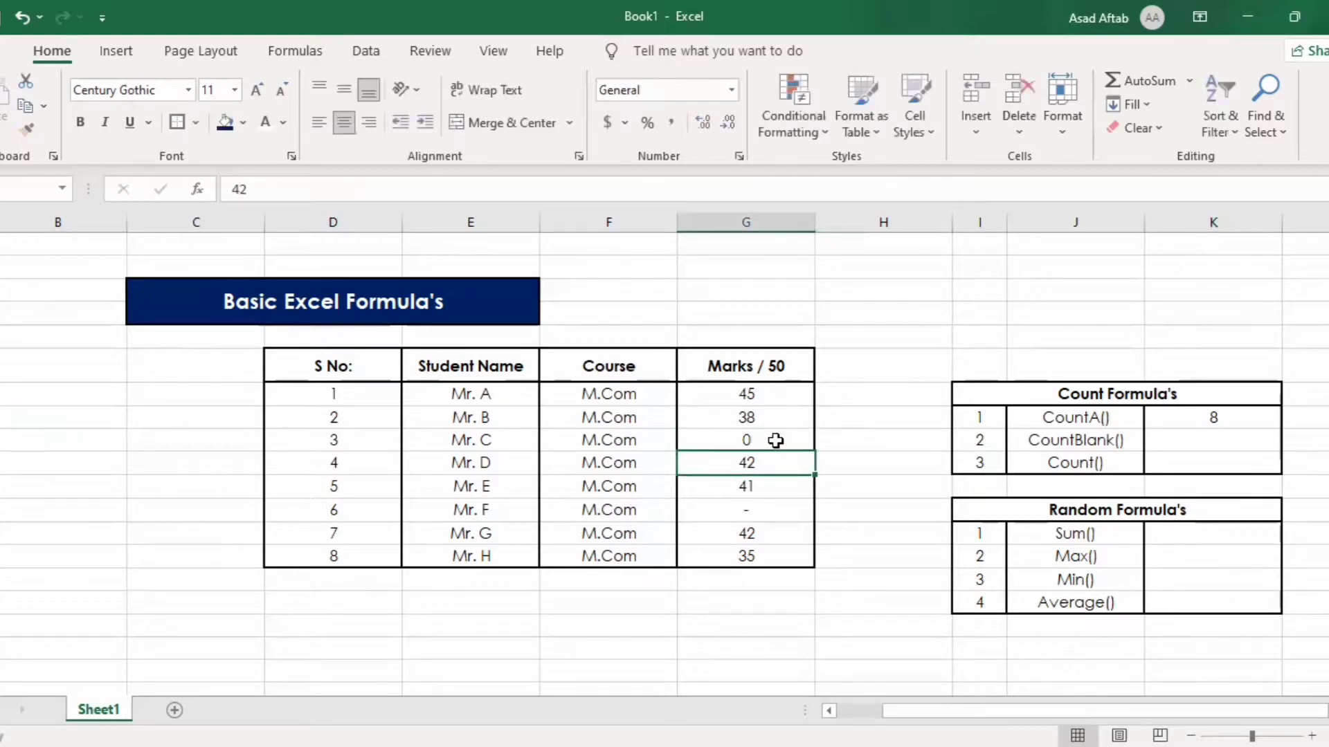
{"action": "left_click", "coordinate": [776, 441]}
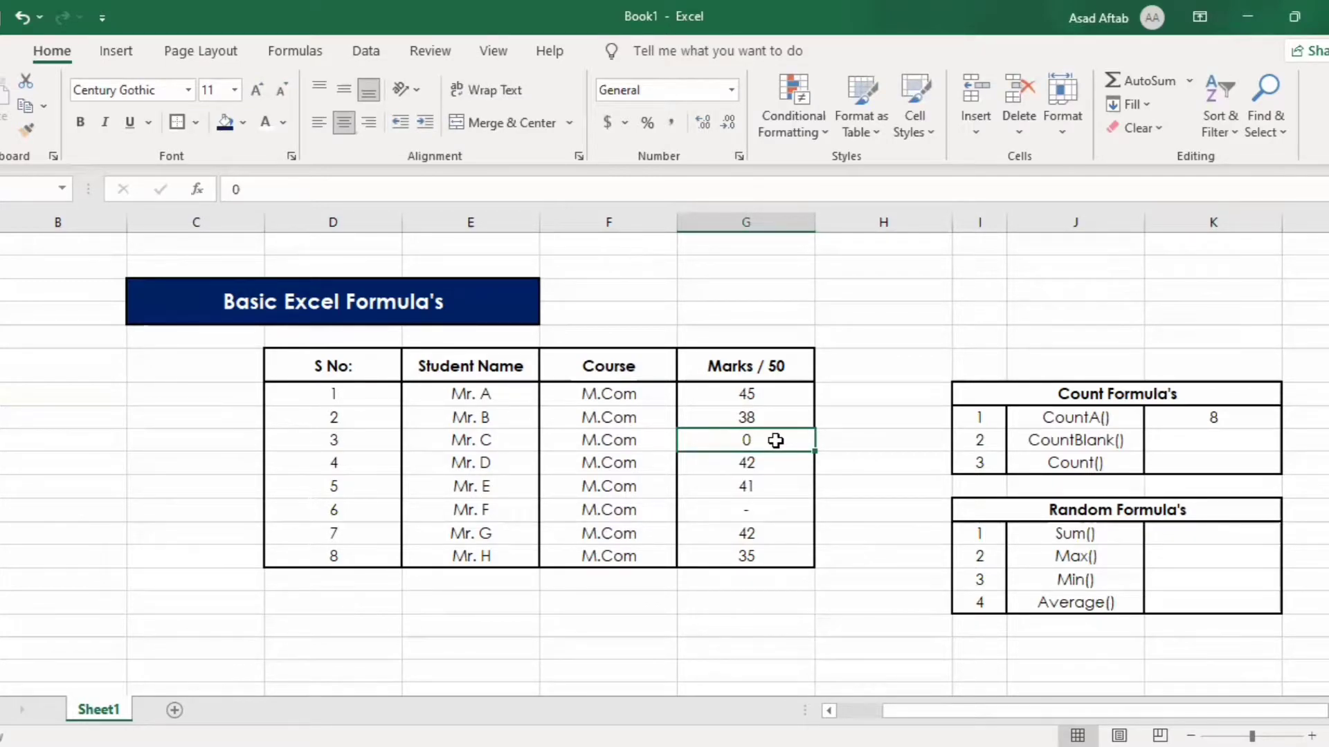
{"action": "key", "text": "BackSpace"}
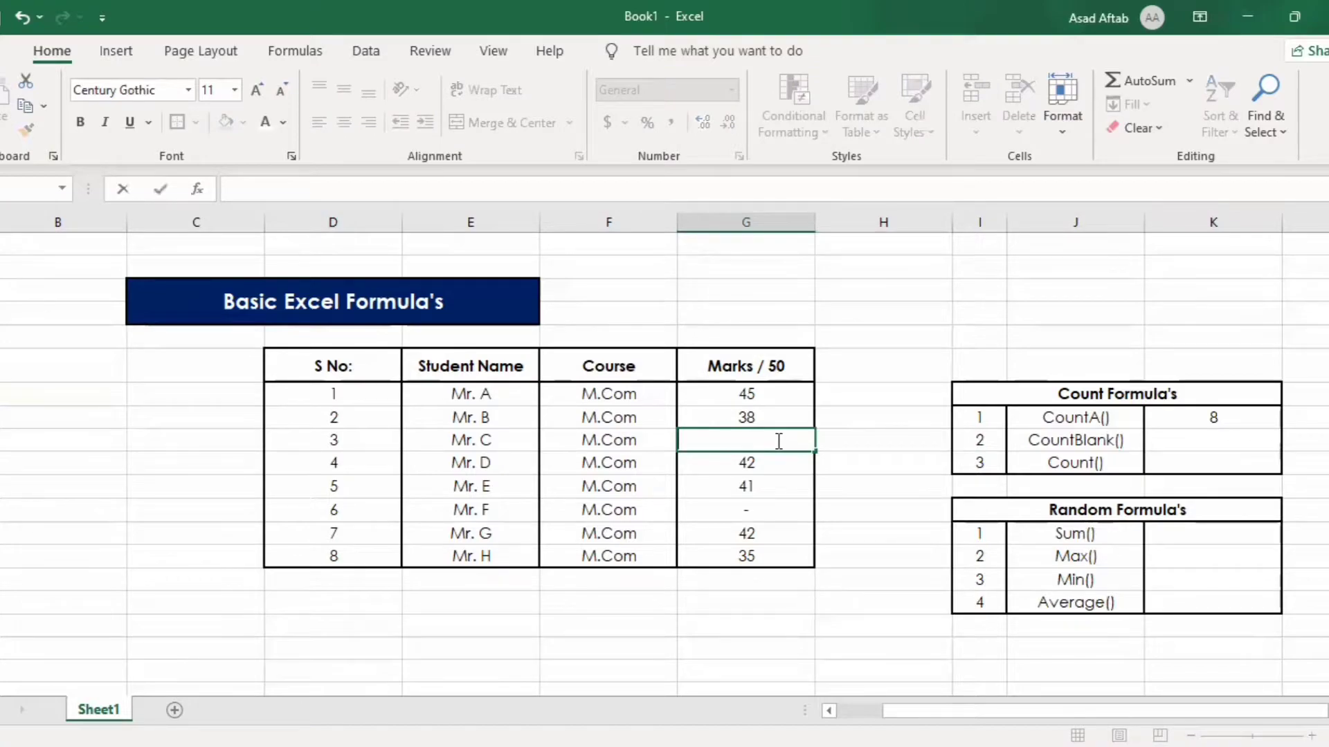
{"action": "key", "text": "Return"}
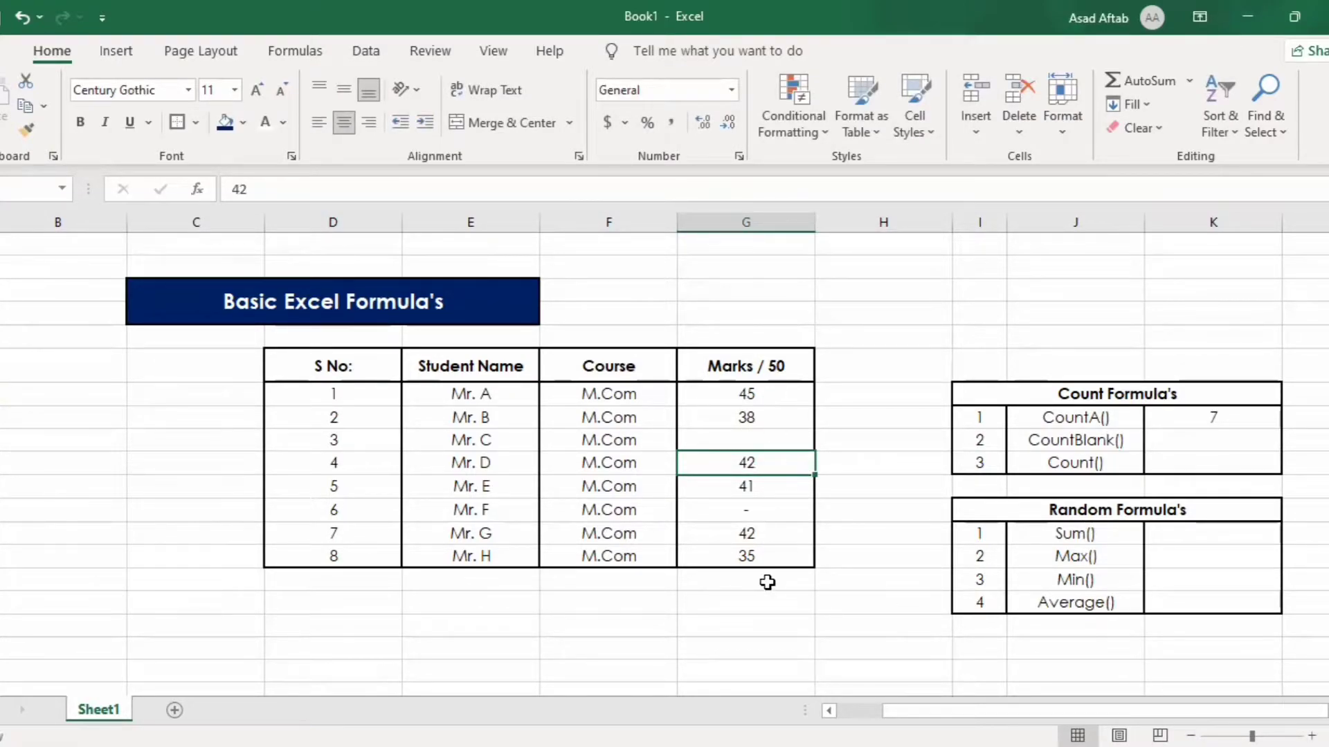
Enter a dash as the third student's mark in the Marks / 50 column.
{"action": "left_click", "coordinate": [754, 441]}
{"action": "type", "text": "-"}
{"action": "key", "text": "Return"}
Enter a COUNTBLANK formula over the marks range G7:G14 in the CountBlank() result cell.
{"action": "left_click", "coordinate": [1207, 441]}
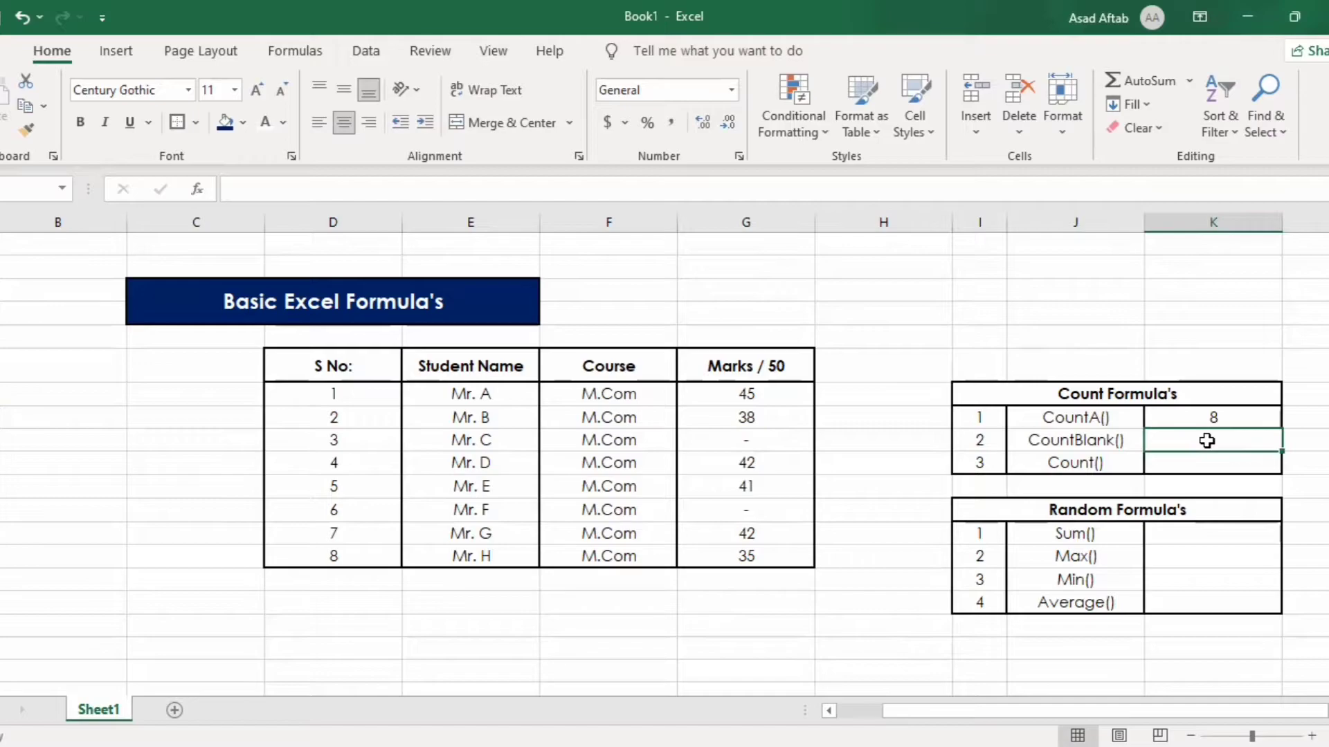
{"action": "type", "text": "="}
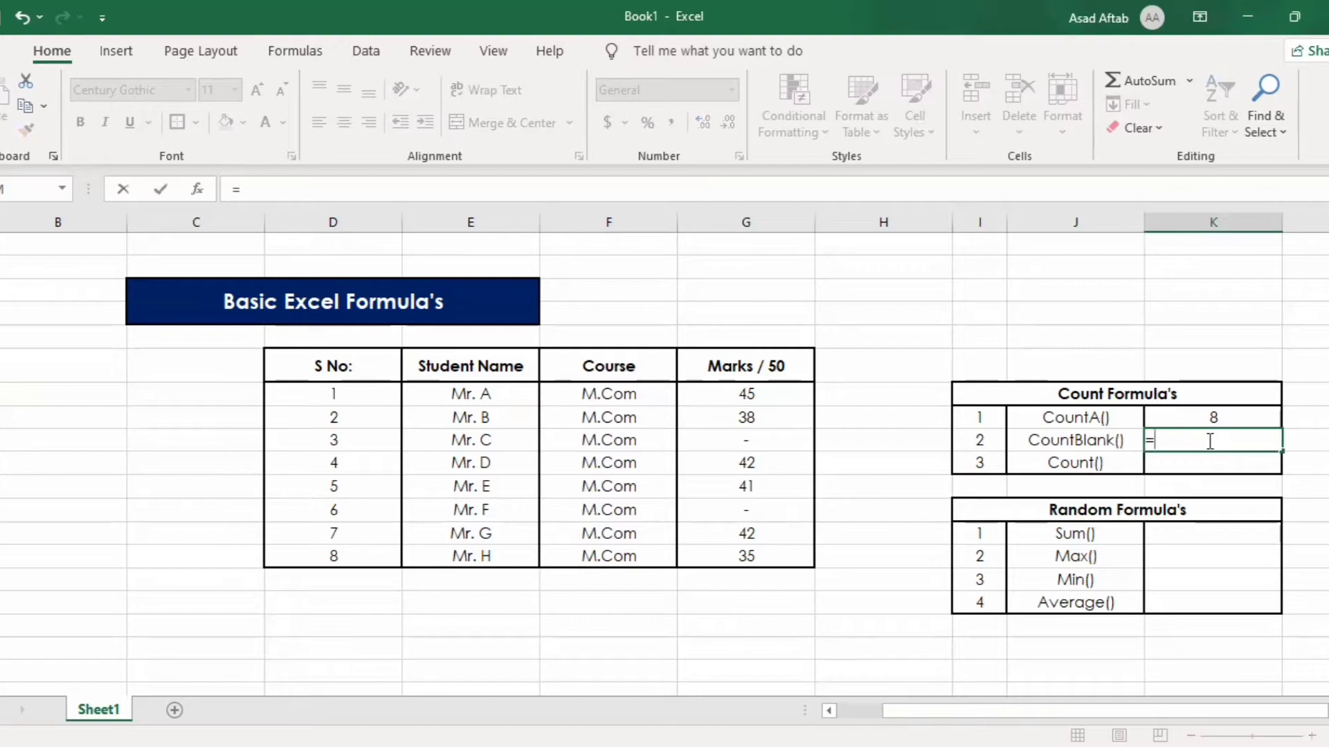
{"action": "type", "text": "c"}
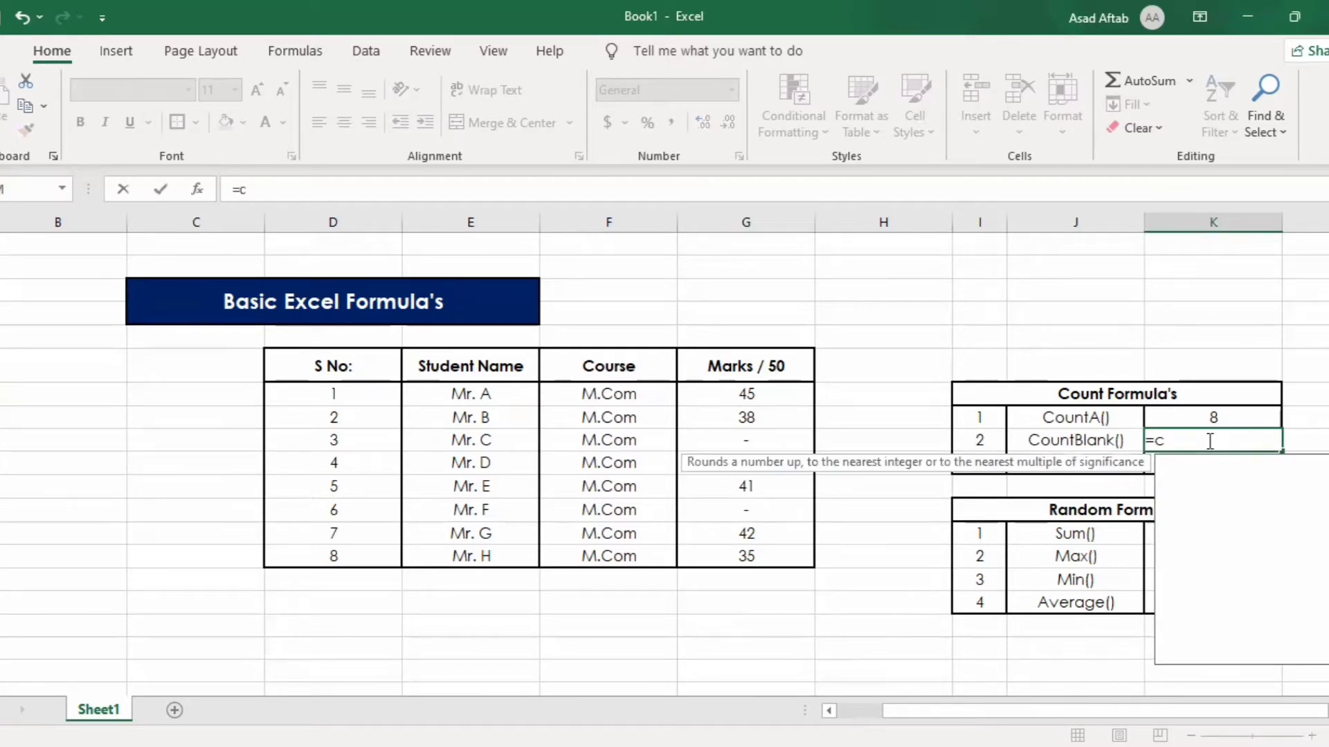
{"action": "type", "text": "ount"}
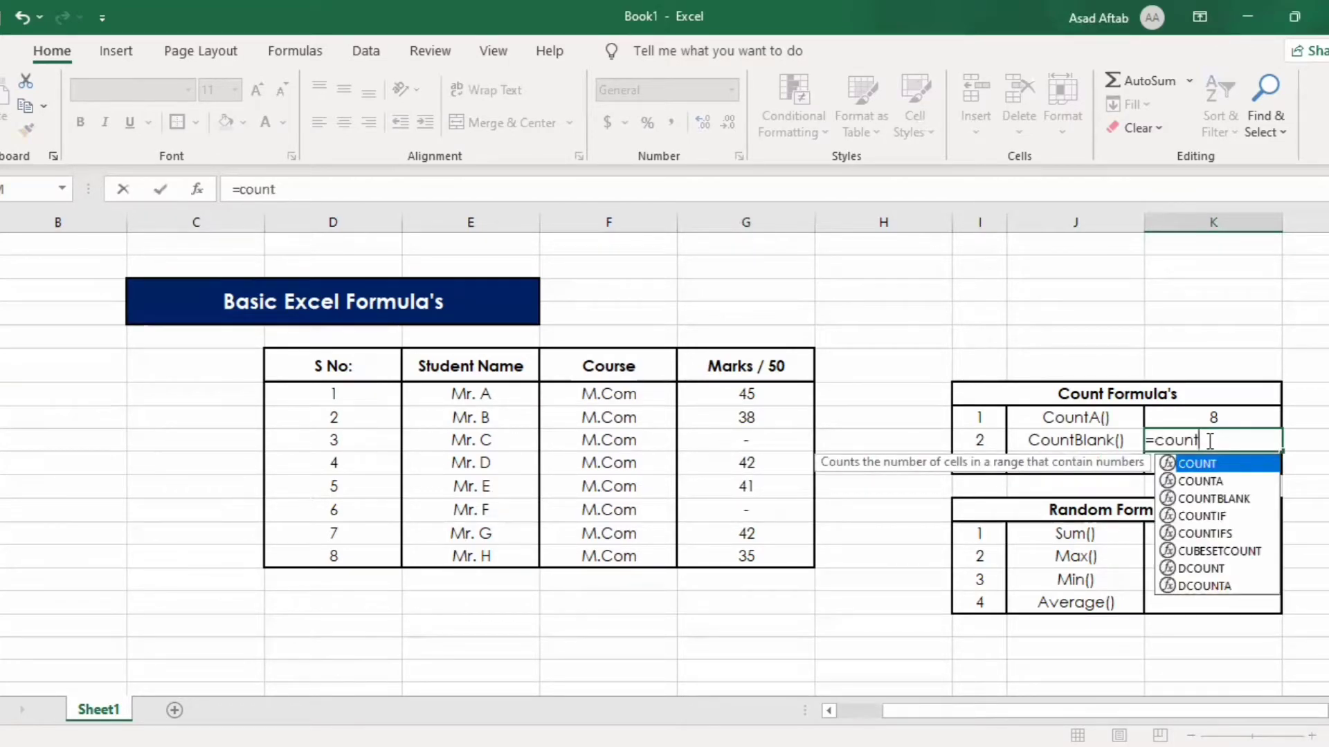
{"action": "type", "text": "blank"}
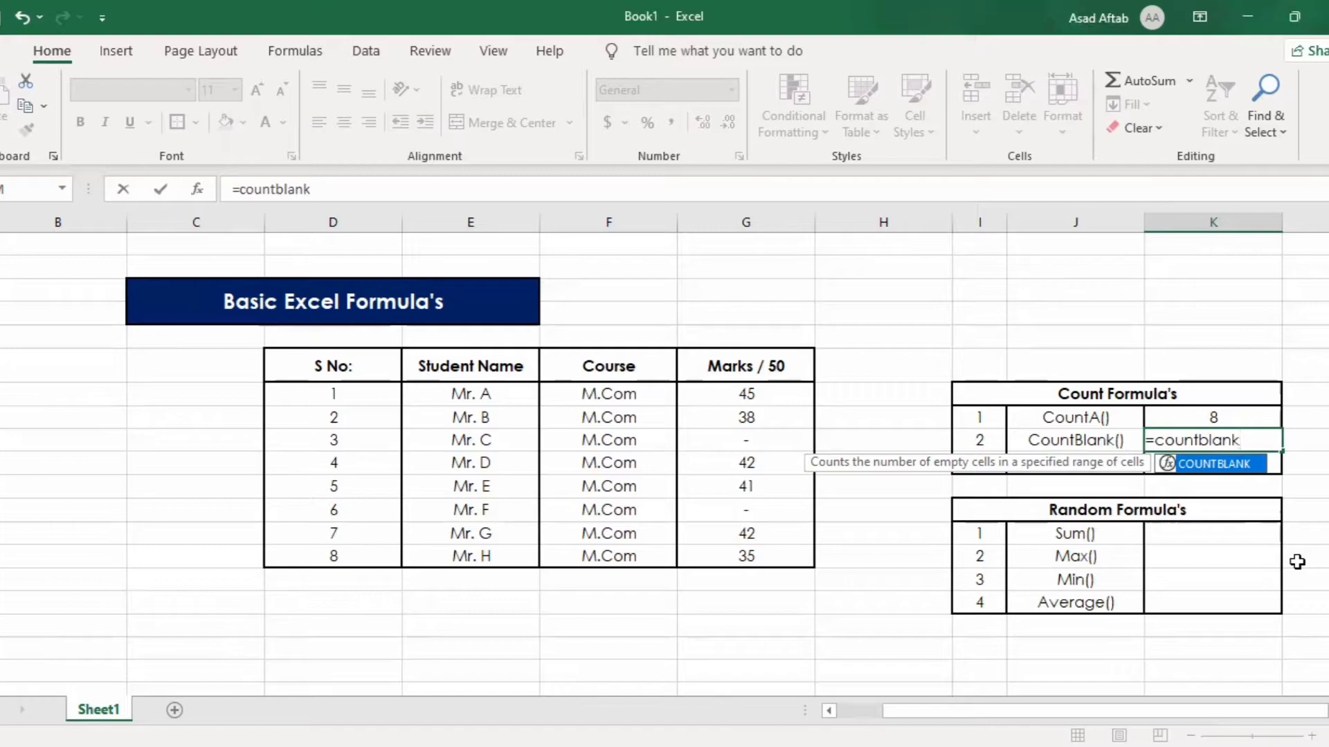
{"action": "type", "text": "("}
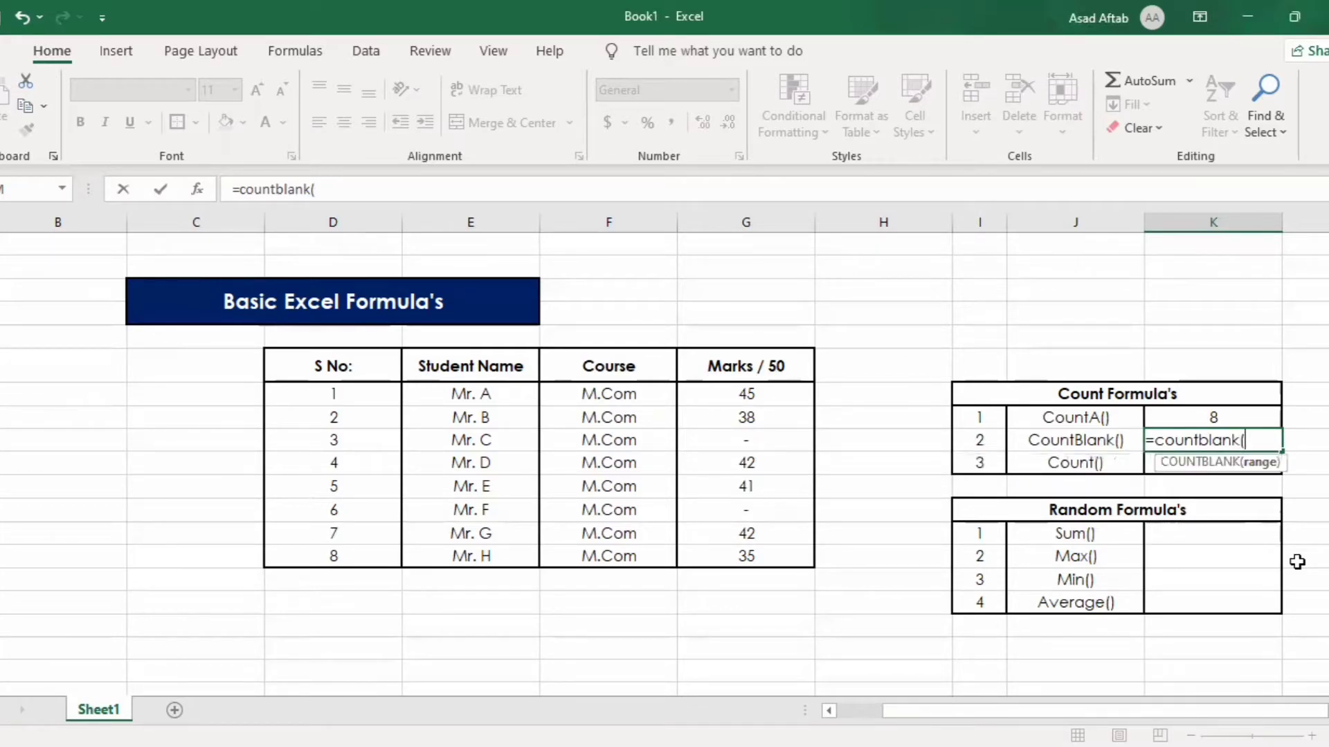
{"action": "key", "text": "BackSpace"}
{"action": "key", "text": "Tab"}
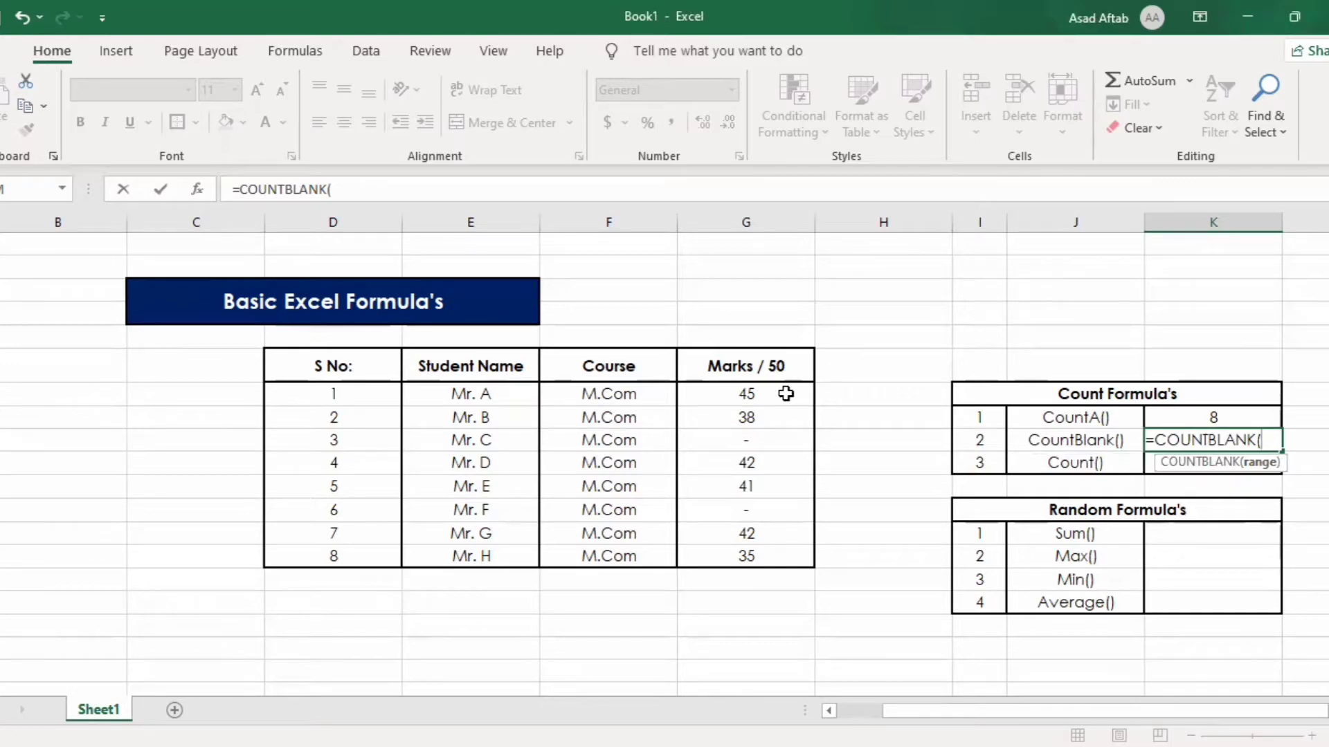
{"action": "left_click", "coordinate": [764, 393]}
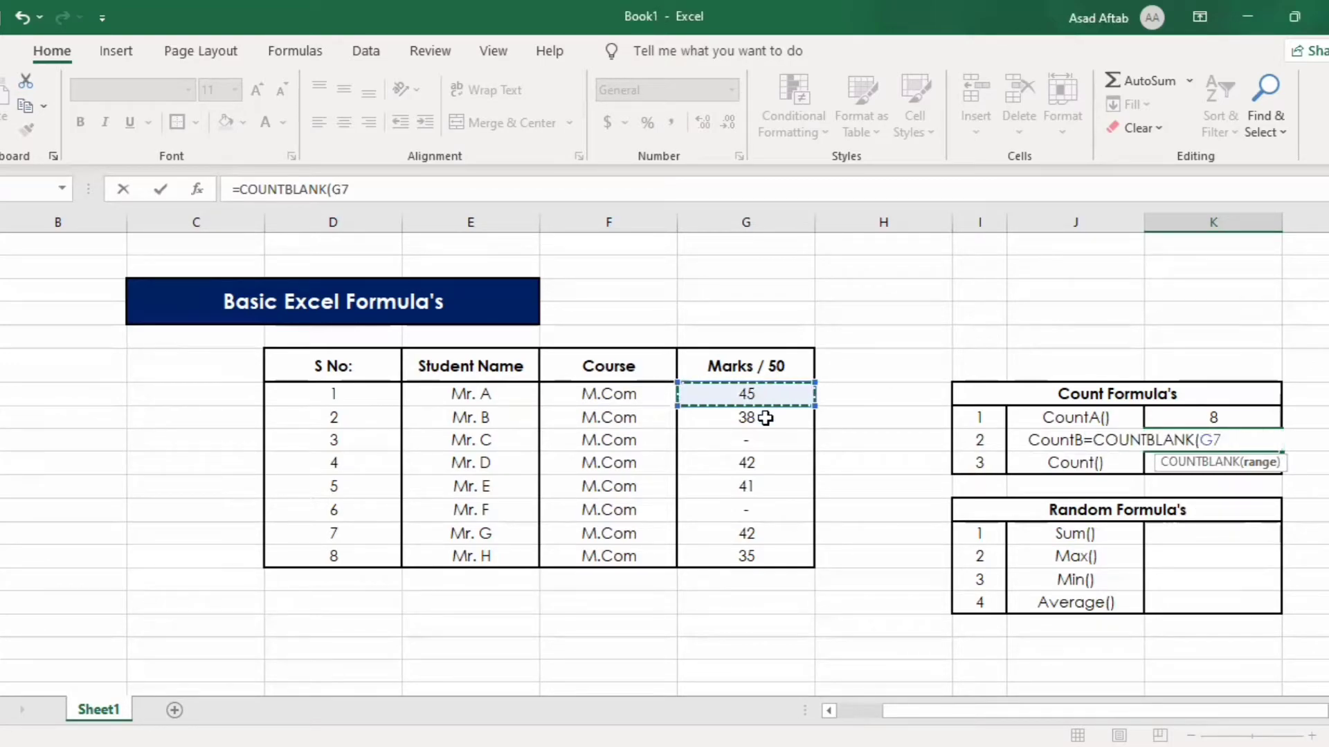
{"action": "left_click", "coordinate": [778, 548], "text": "shift"}
{"action": "key", "text": "Return"}
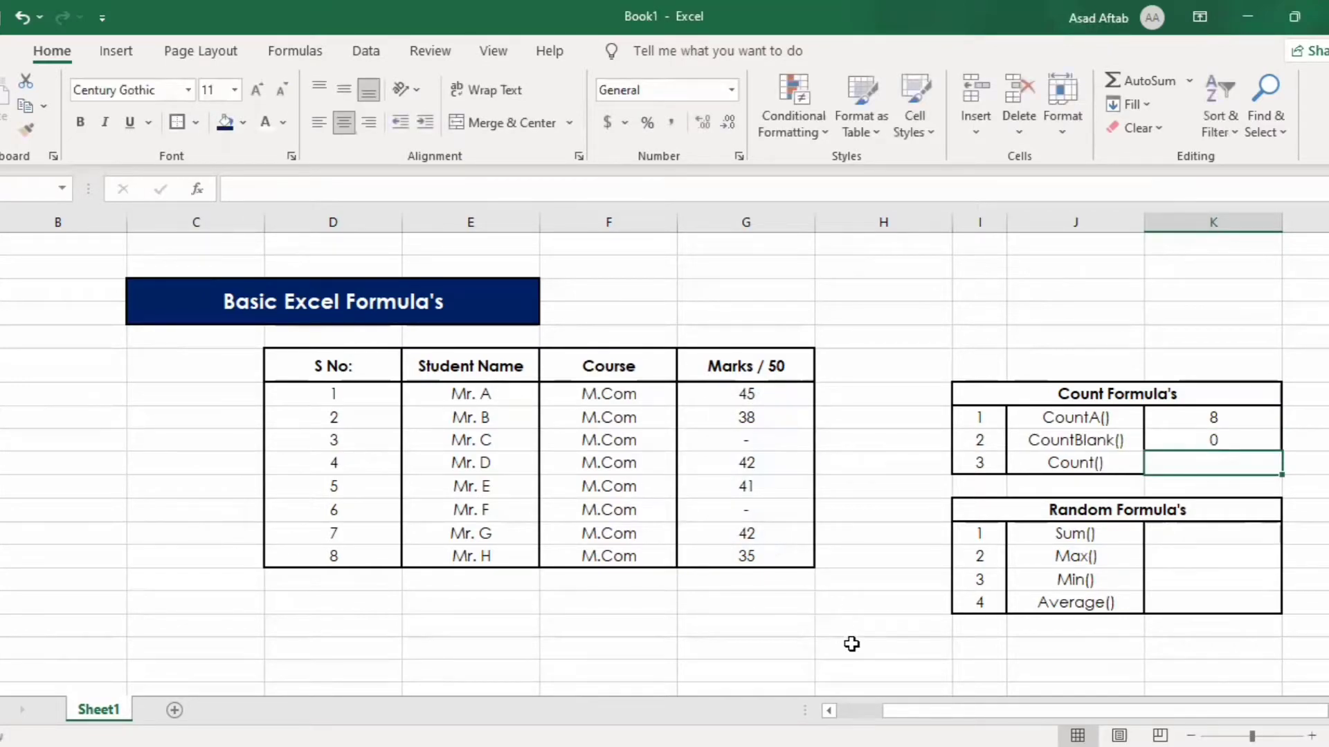
Clear the dashes from the third and sixth students' cells in the Marks / 50 column.
{"action": "left_click", "coordinate": [769, 448]}
{"action": "double_click", "coordinate": [769, 447]}
{"action": "key", "text": "BackSpace"}
{"action": "left_click", "coordinate": [757, 507]}
{"action": "double_click", "coordinate": [756, 507]}
{"action": "key", "text": "BackSpace"}
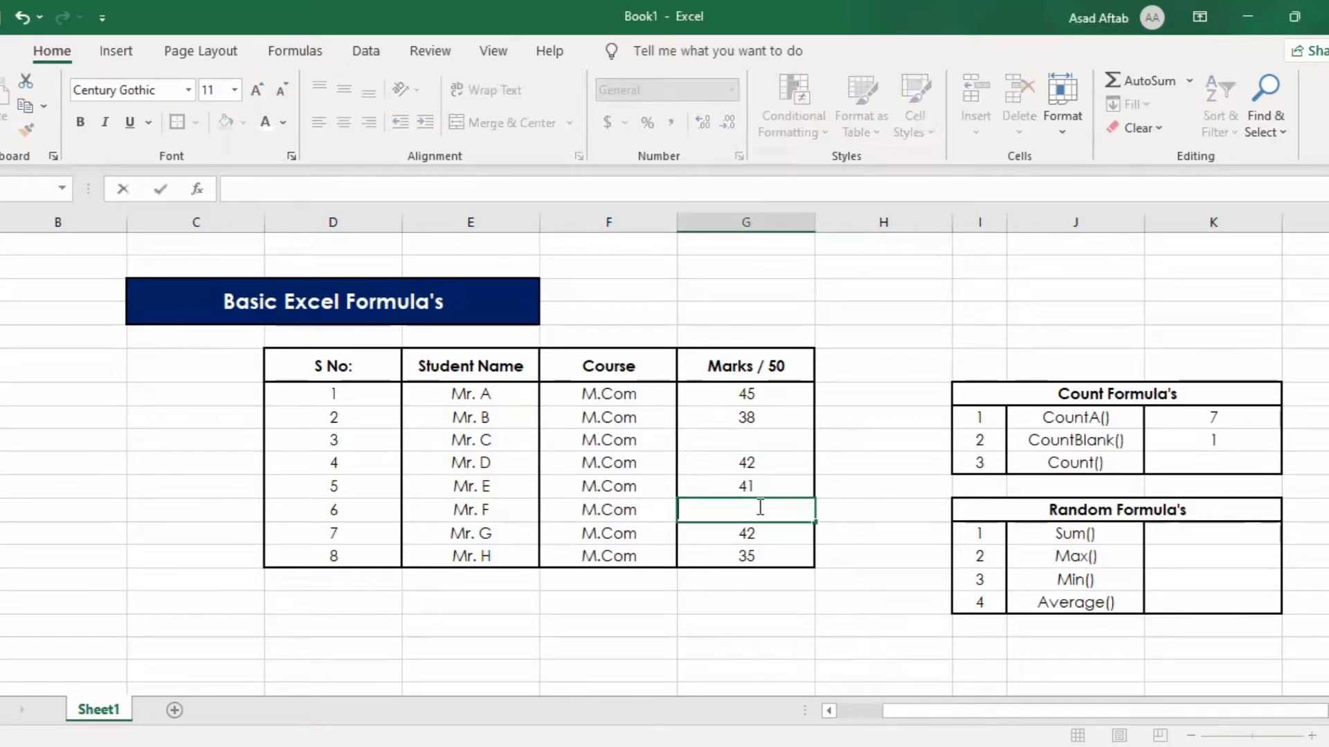
{"action": "left_click", "coordinate": [851, 644]}
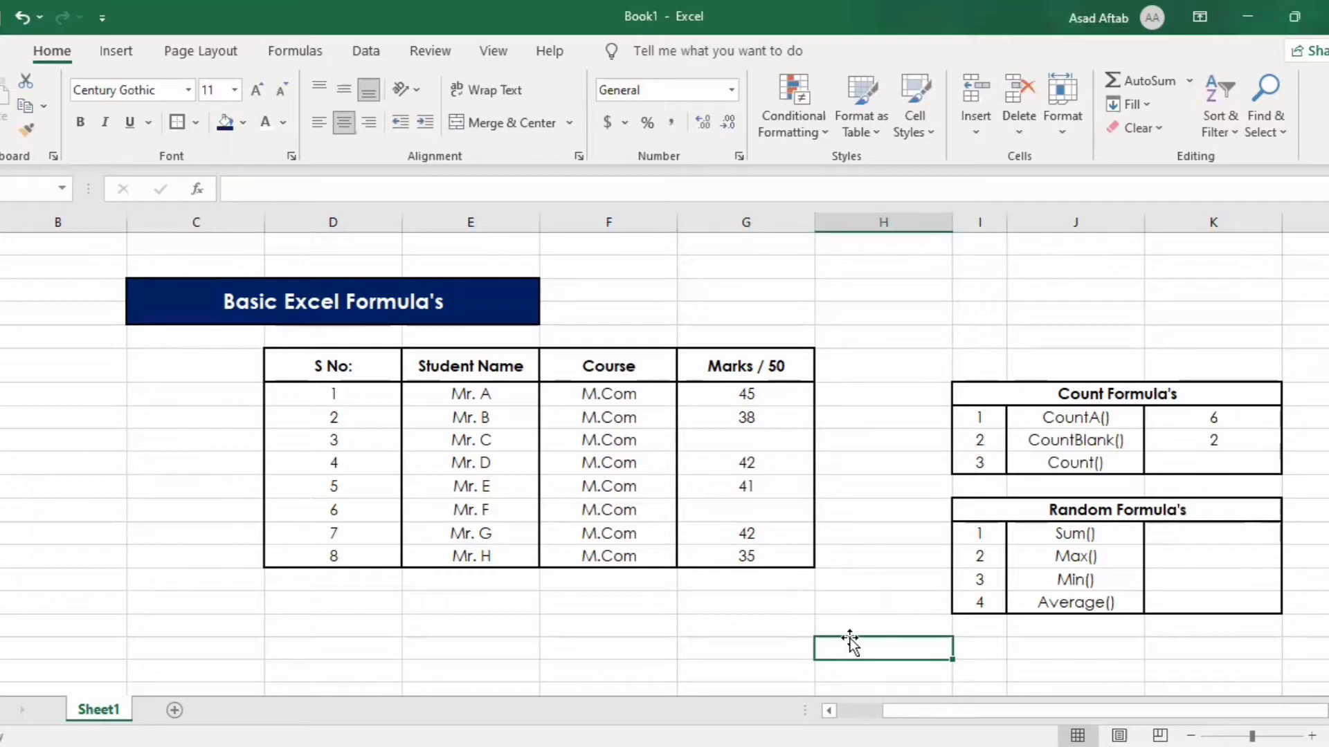
Enter a COUNT formula over the marks range G7:G14 in the Count() result cell.
{"action": "left_click", "coordinate": [1207, 473]}
{"action": "type", "text": "="}
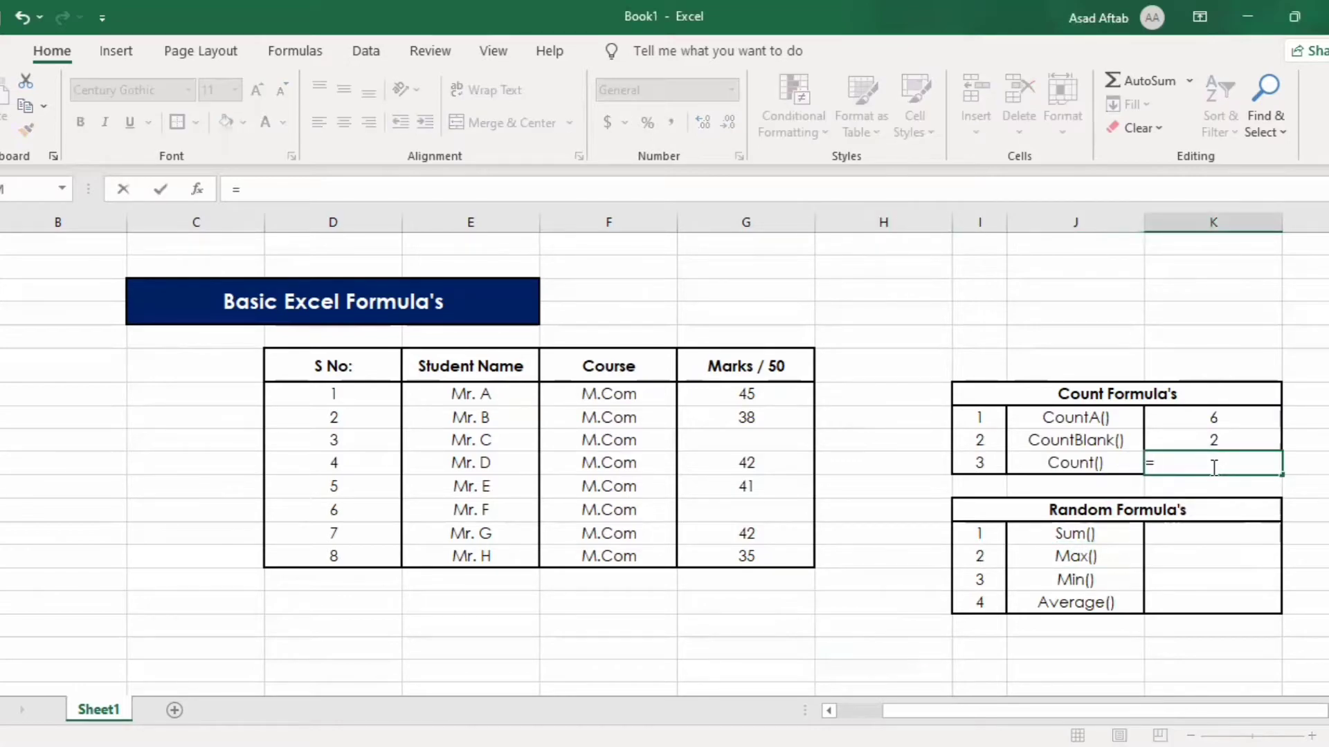
{"action": "type", "text": "count"}
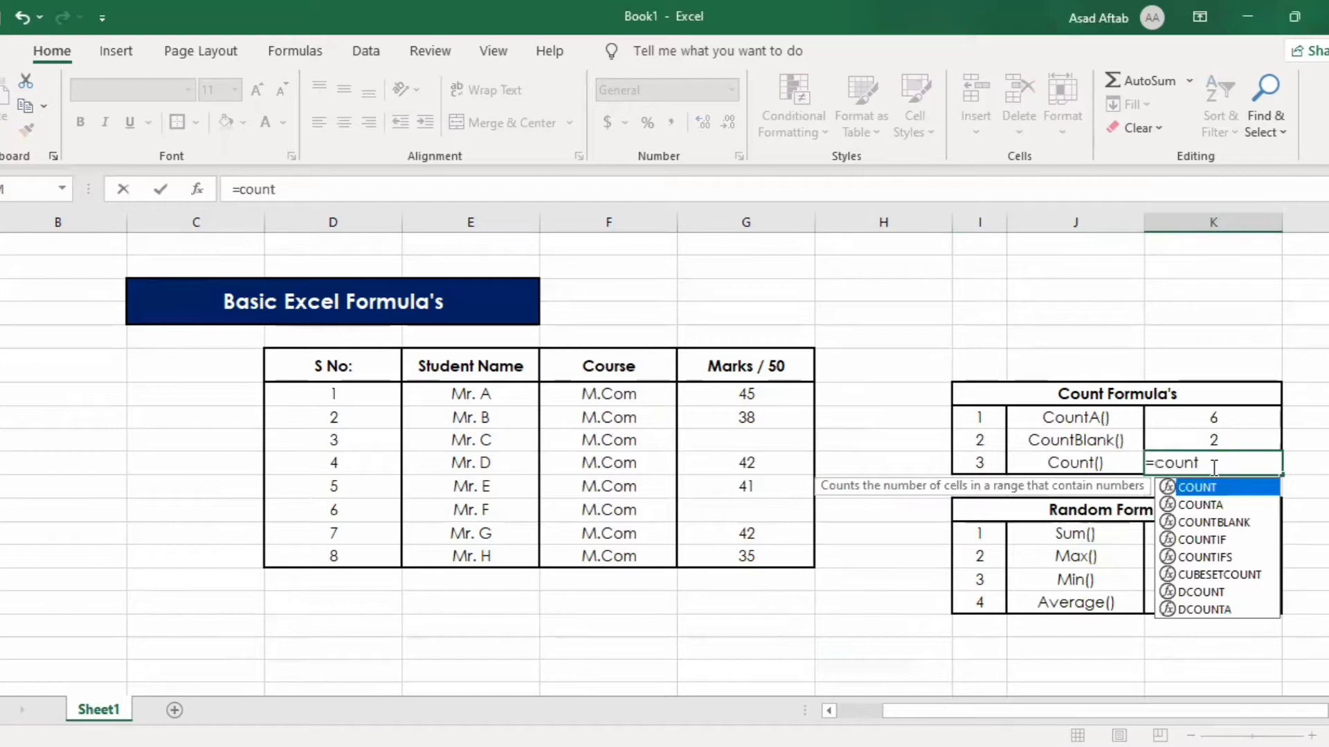
{"action": "type", "text": "("}
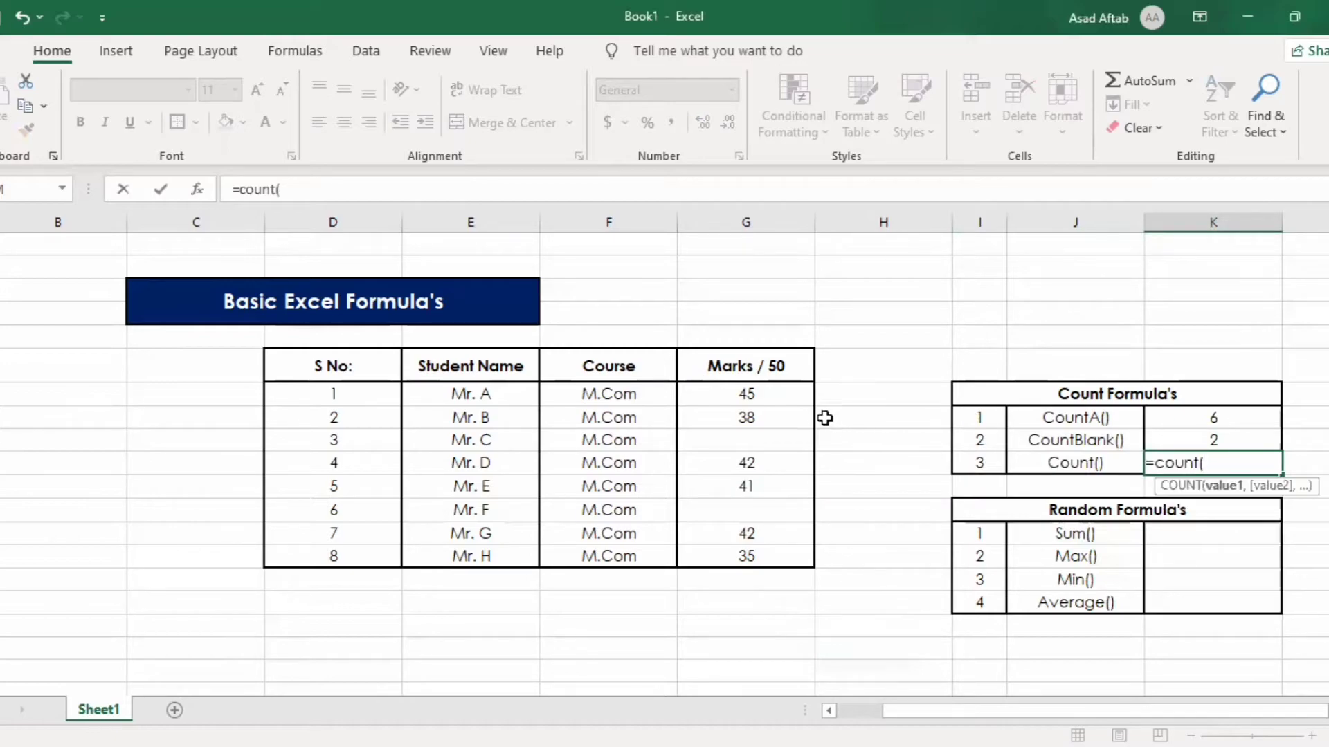
{"action": "left_click", "coordinate": [788, 398]}
{"action": "left_click_drag", "start_coordinate": [787, 531], "coordinate": [789, 565]}
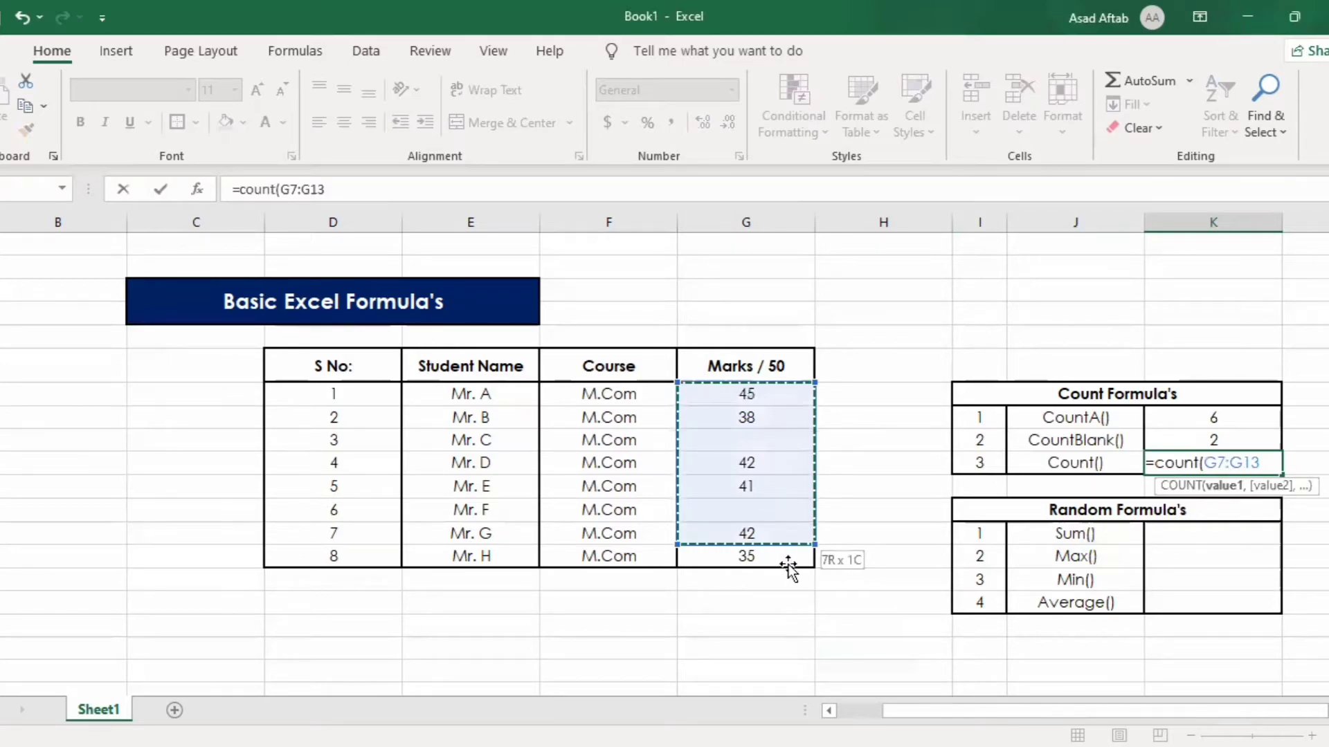
{"action": "key", "text": "Return"}
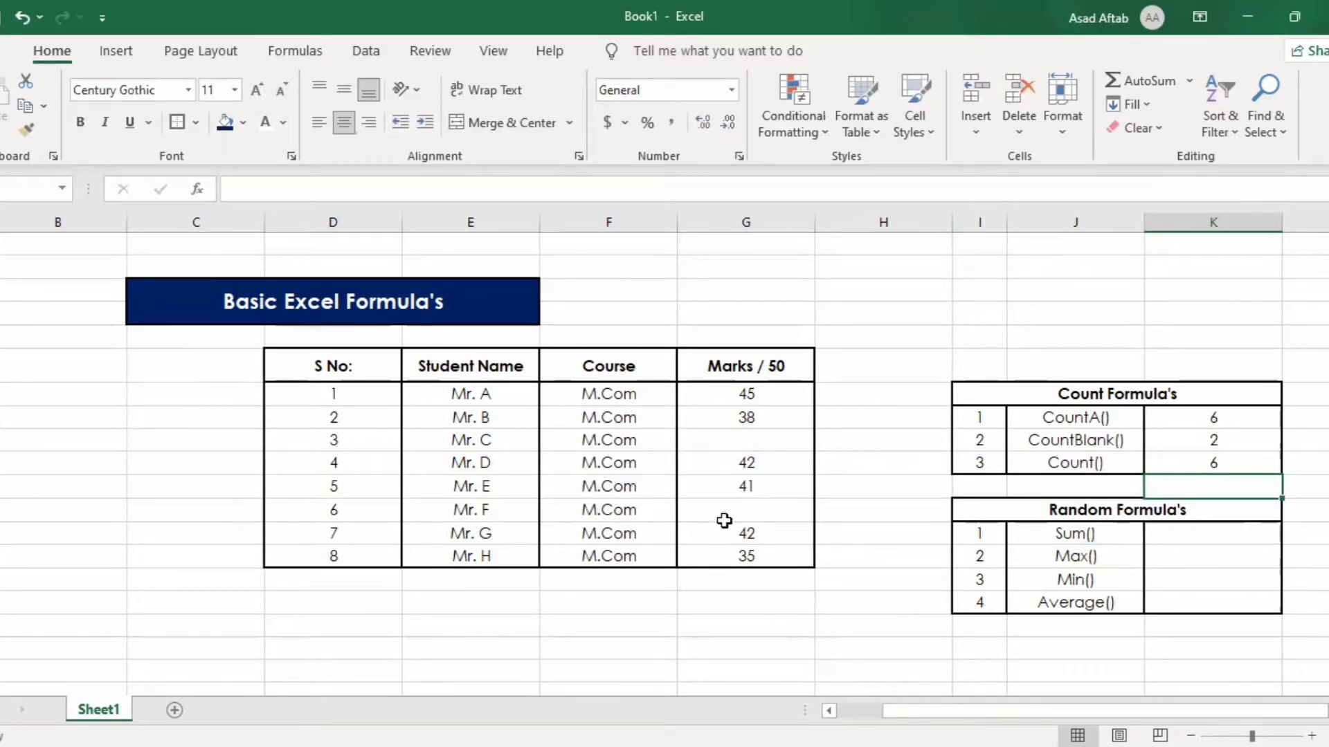
Enter x as the sixth student's mark in the Marks / 50 column.
{"action": "left_click", "coordinate": [737, 502]}
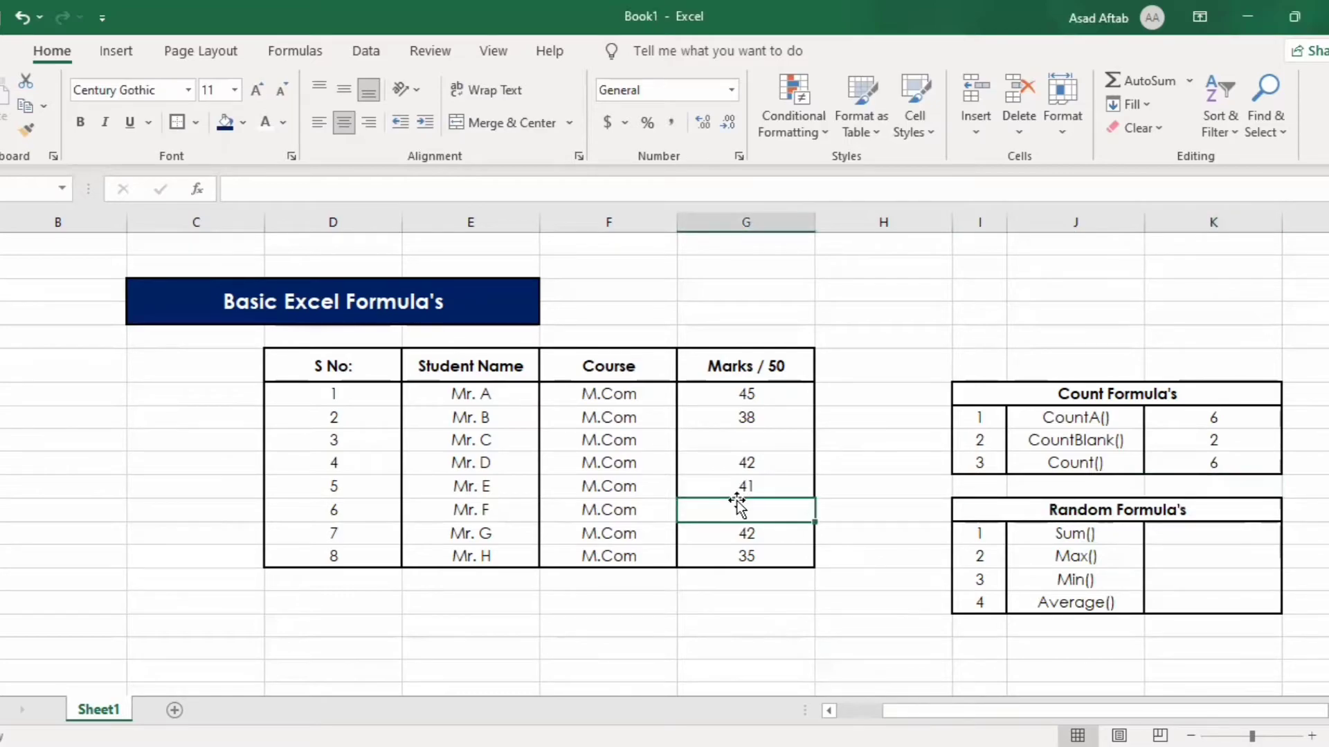
{"action": "type", "text": "x"}
{"action": "key", "text": "Return"}
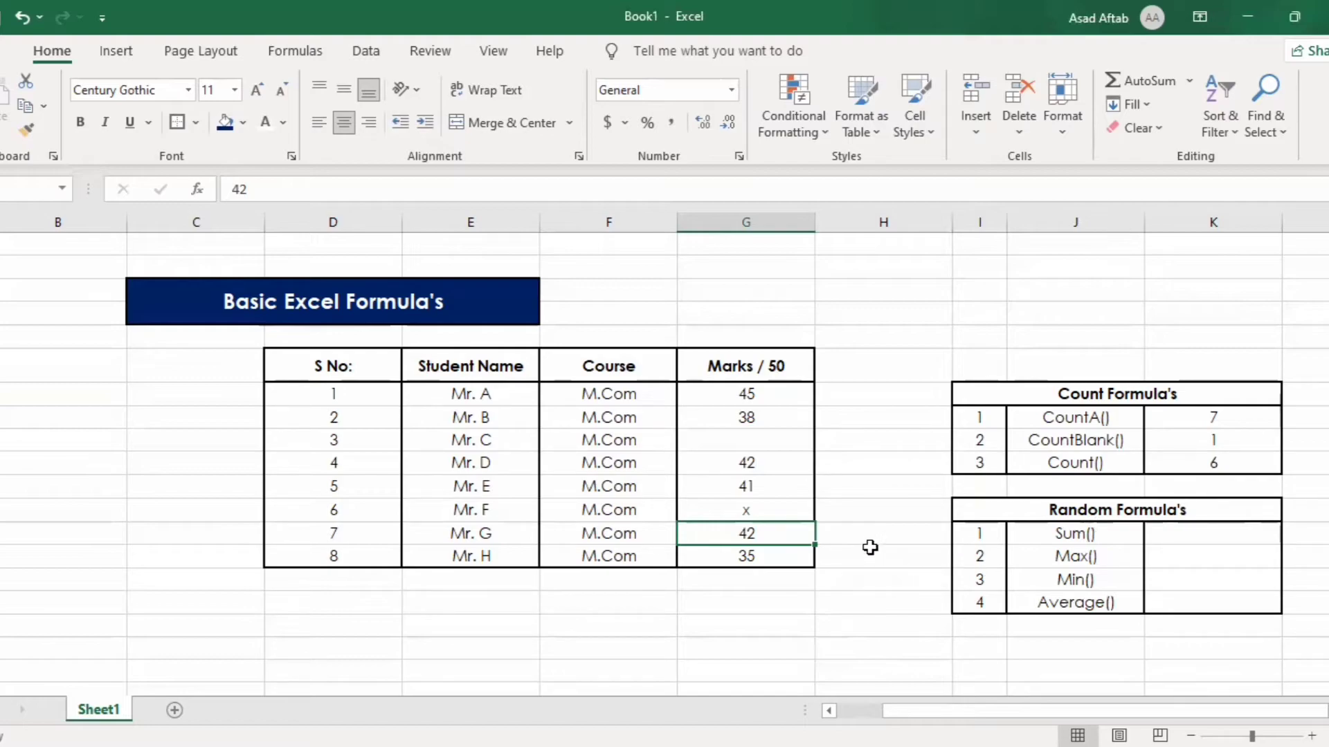
{"action": "left_click", "coordinate": [852, 584]}
Enter dashes as the sixth and third students' marks in the Marks / 50 column.
{"action": "left_click", "coordinate": [767, 509]}
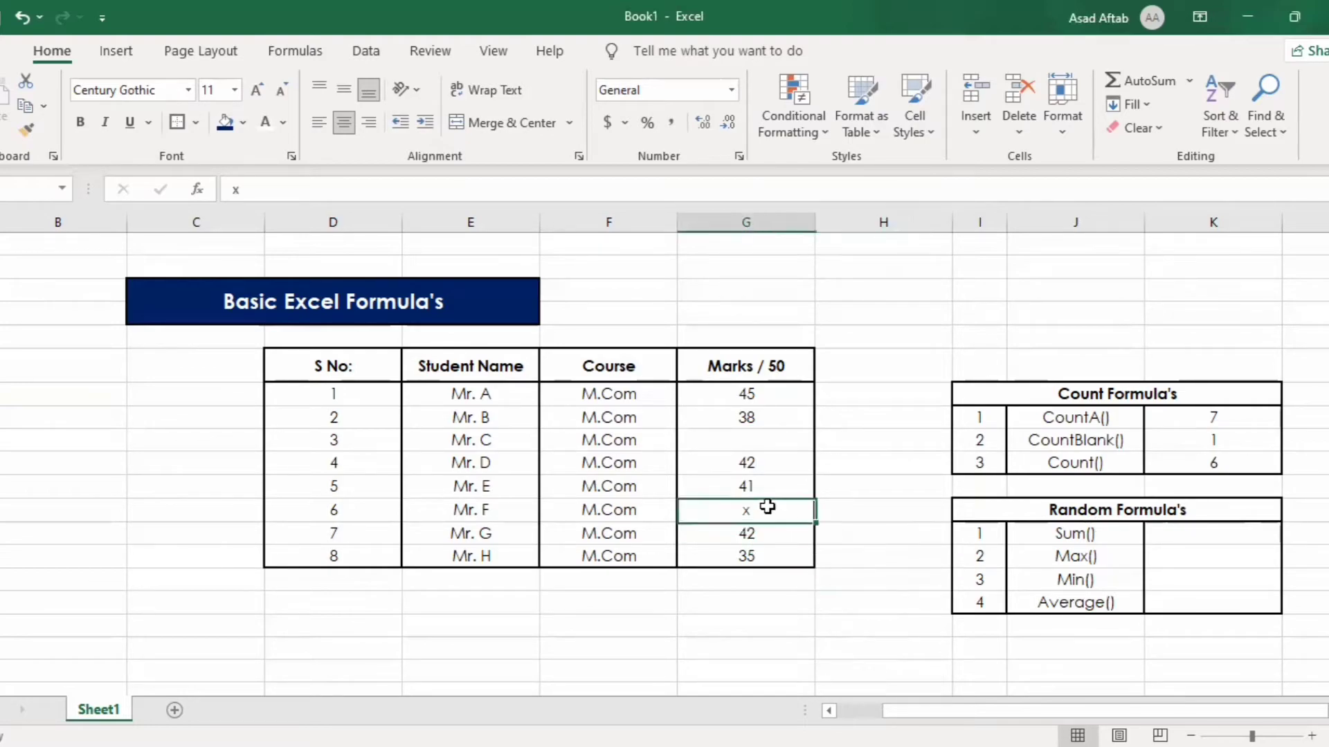
{"action": "type", "text": "-"}
{"action": "key", "text": "Return"}
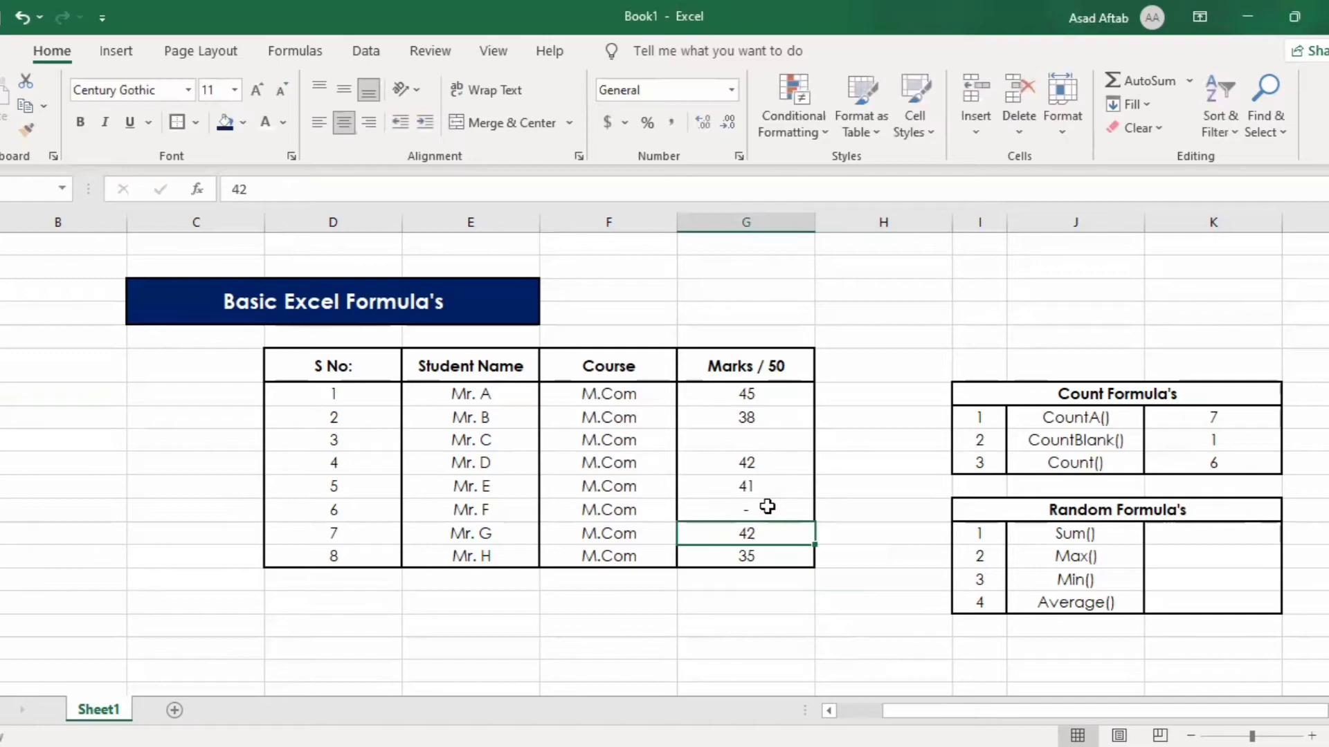
{"action": "left_click", "coordinate": [835, 623]}
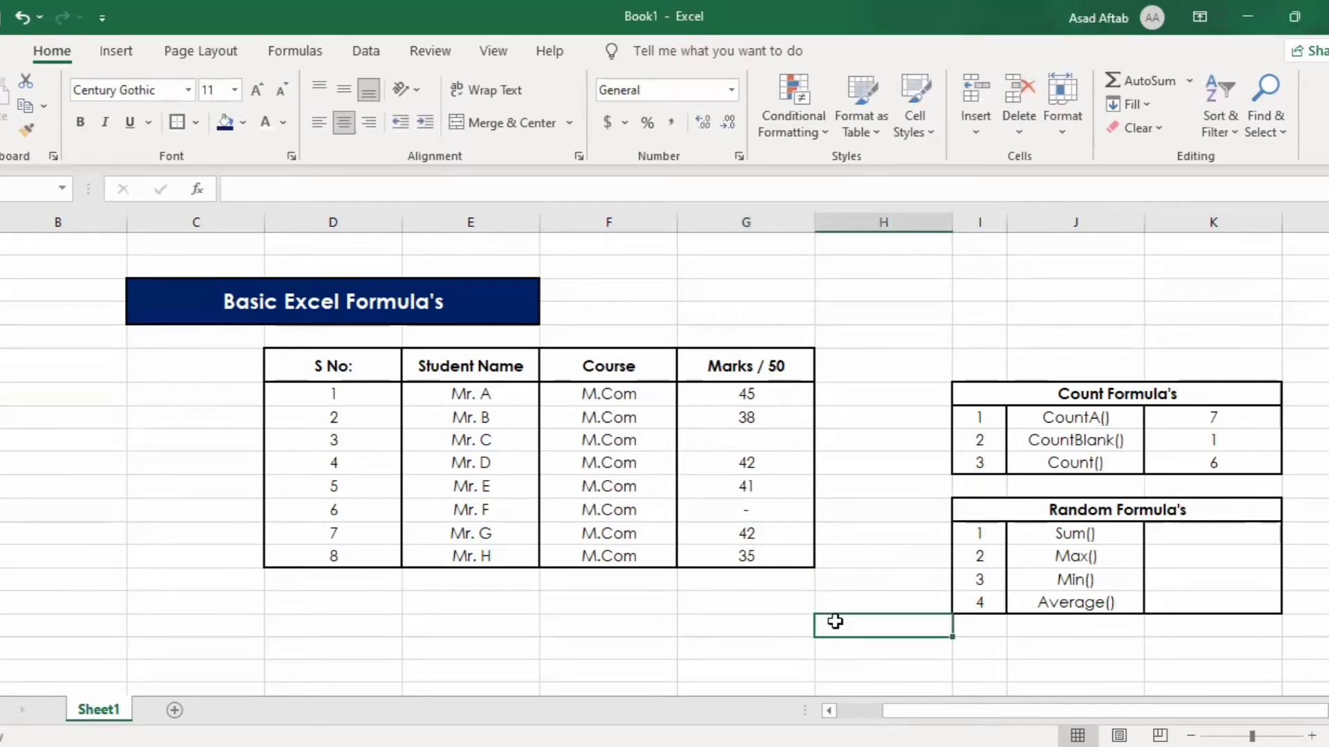
{"action": "left_click", "coordinate": [767, 438]}
{"action": "type", "text": "-"}
{"action": "key", "text": "Return"}
{"action": "left_click", "coordinate": [857, 609]}
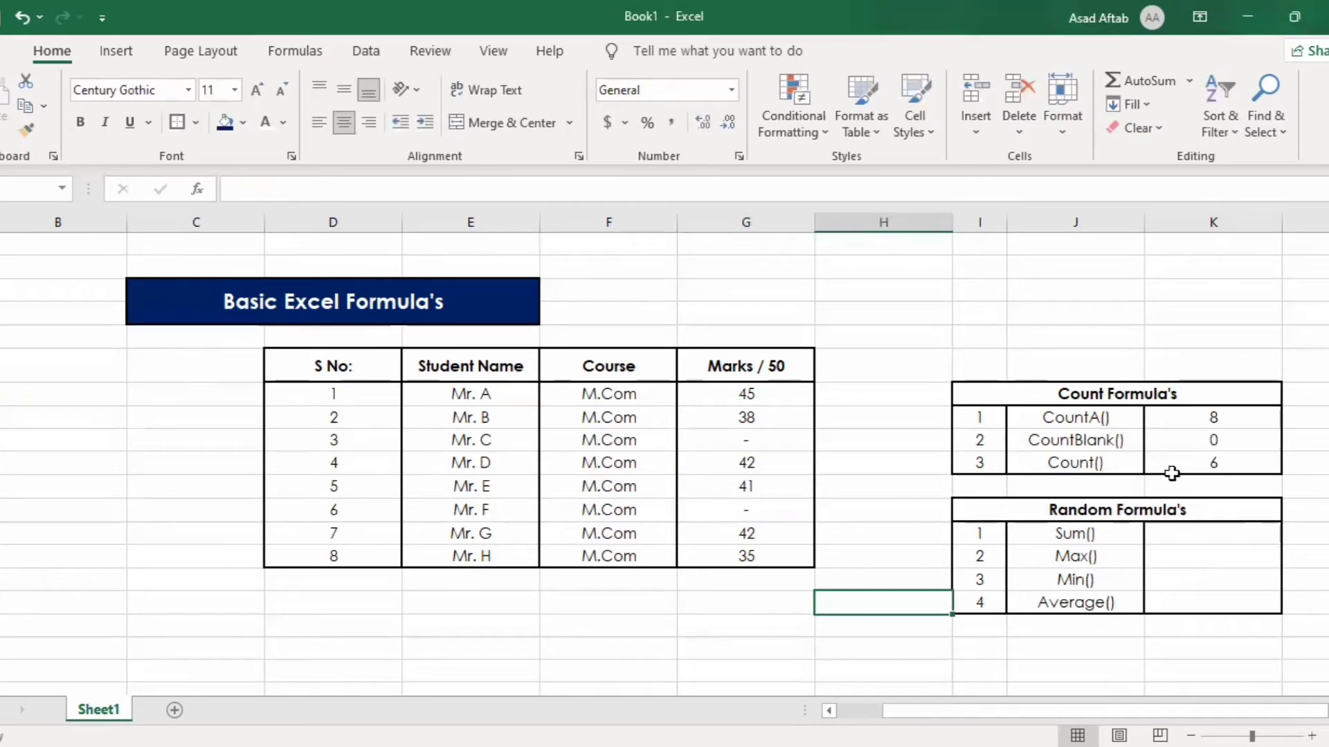
Enter 0 as the sixth student's mark in the Marks / 50 column.
{"action": "left_click", "coordinate": [753, 509]}
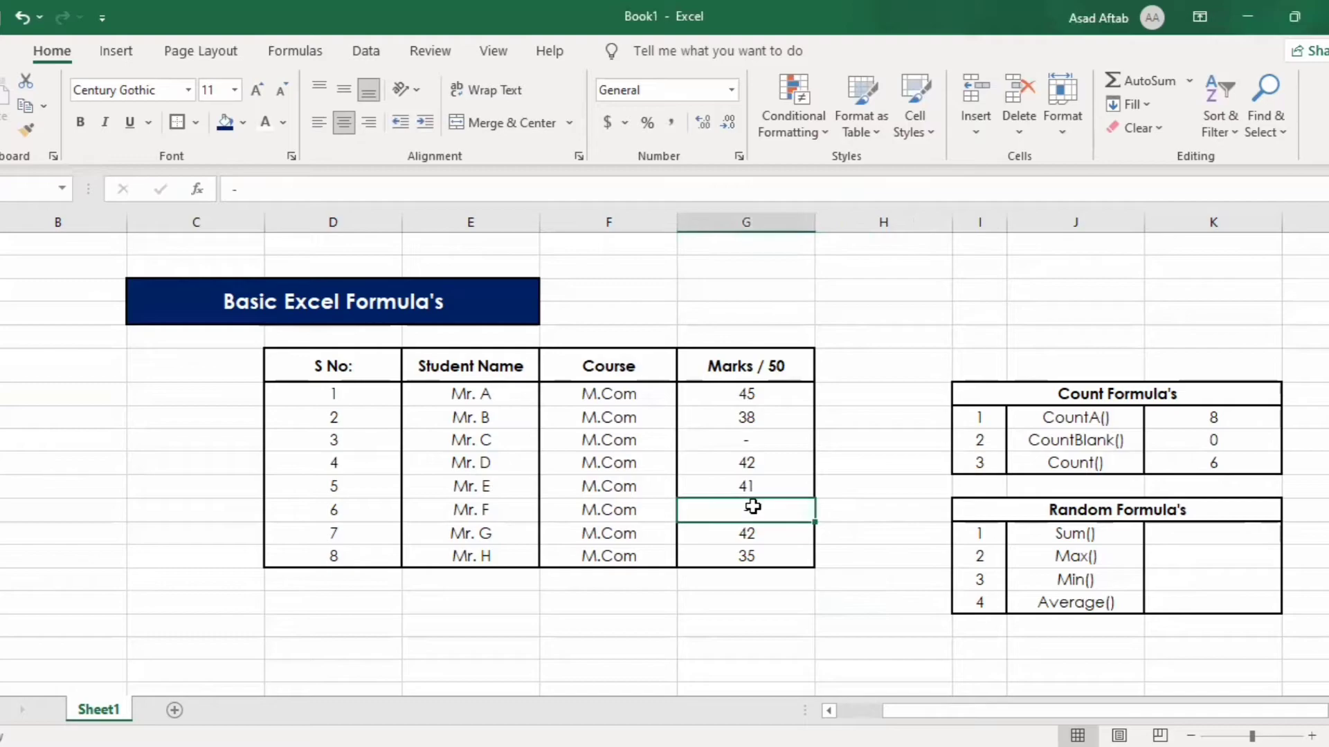
{"action": "type", "text": "0"}
{"action": "key", "text": "Return"}
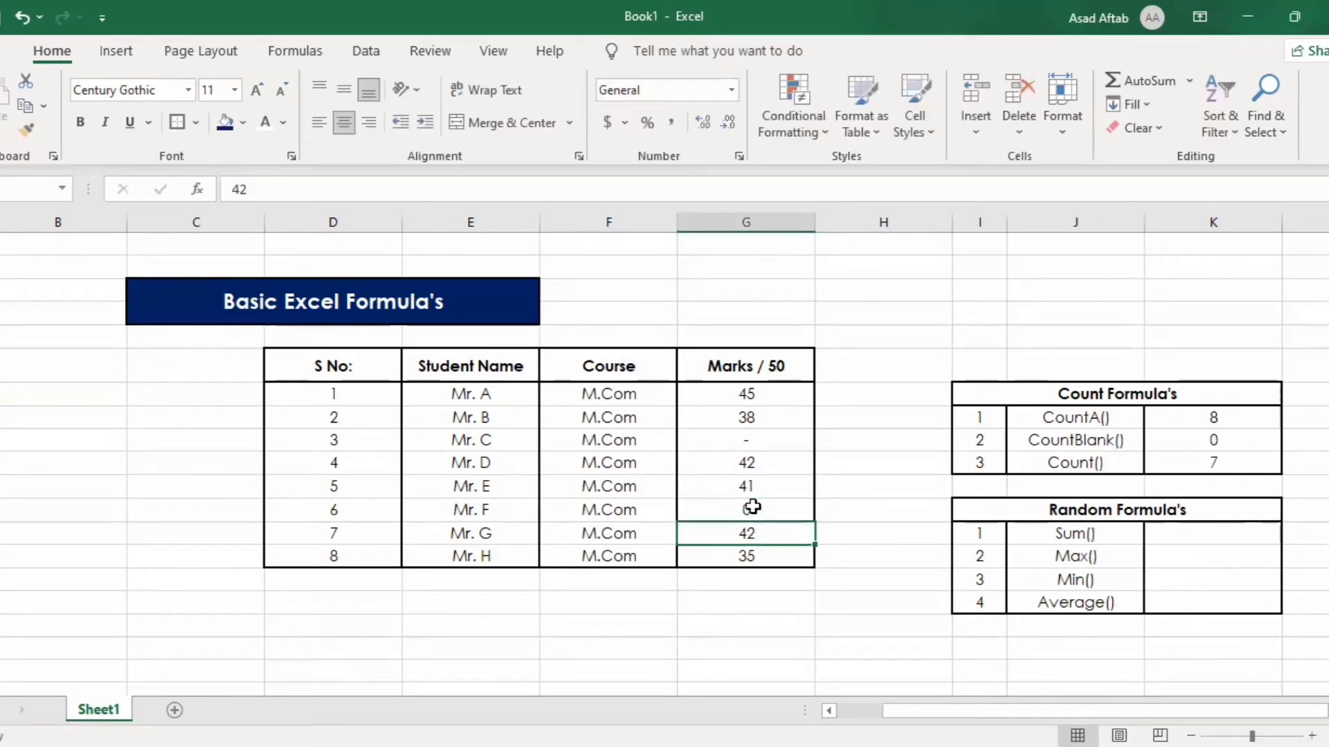
{"action": "left_click", "coordinate": [863, 627]}
Enter a SUM formula over the marks range G7:G14 in the Sum() result cell.
{"action": "left_click", "coordinate": [1215, 537]}
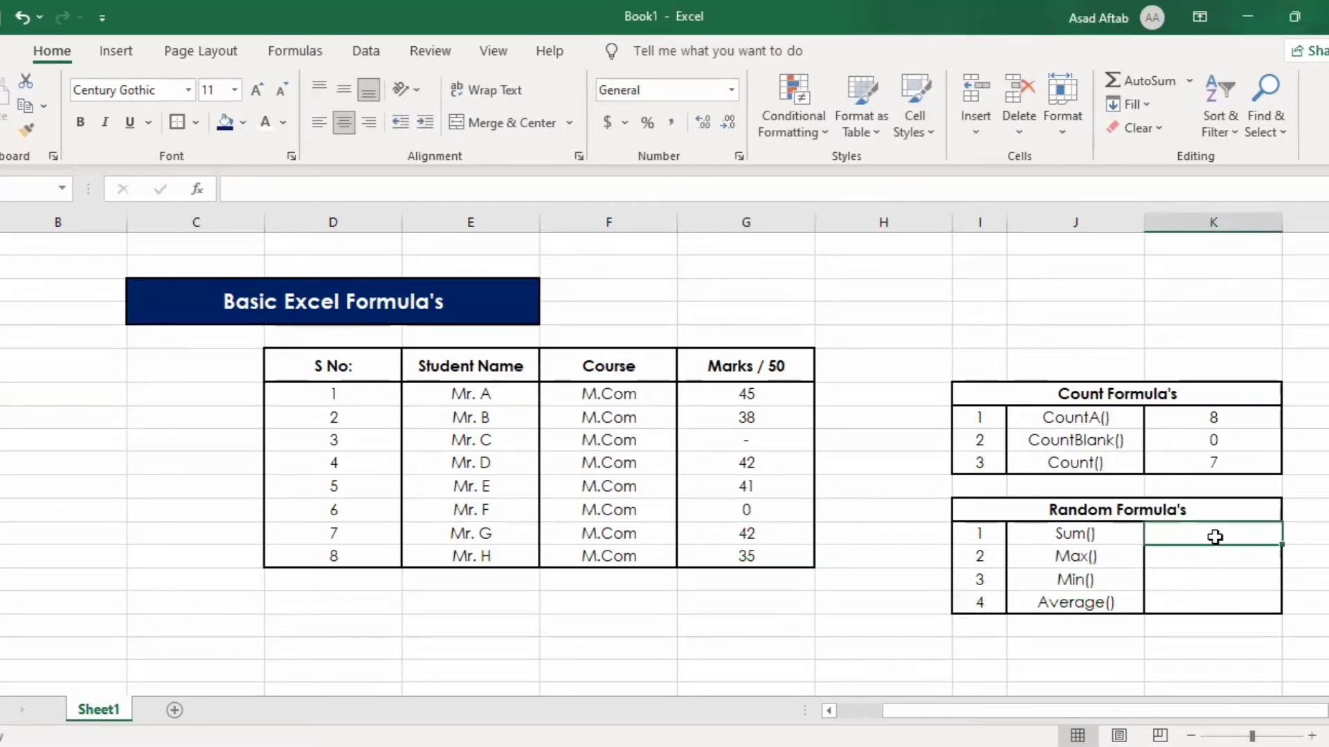
{"action": "type", "text": "="}
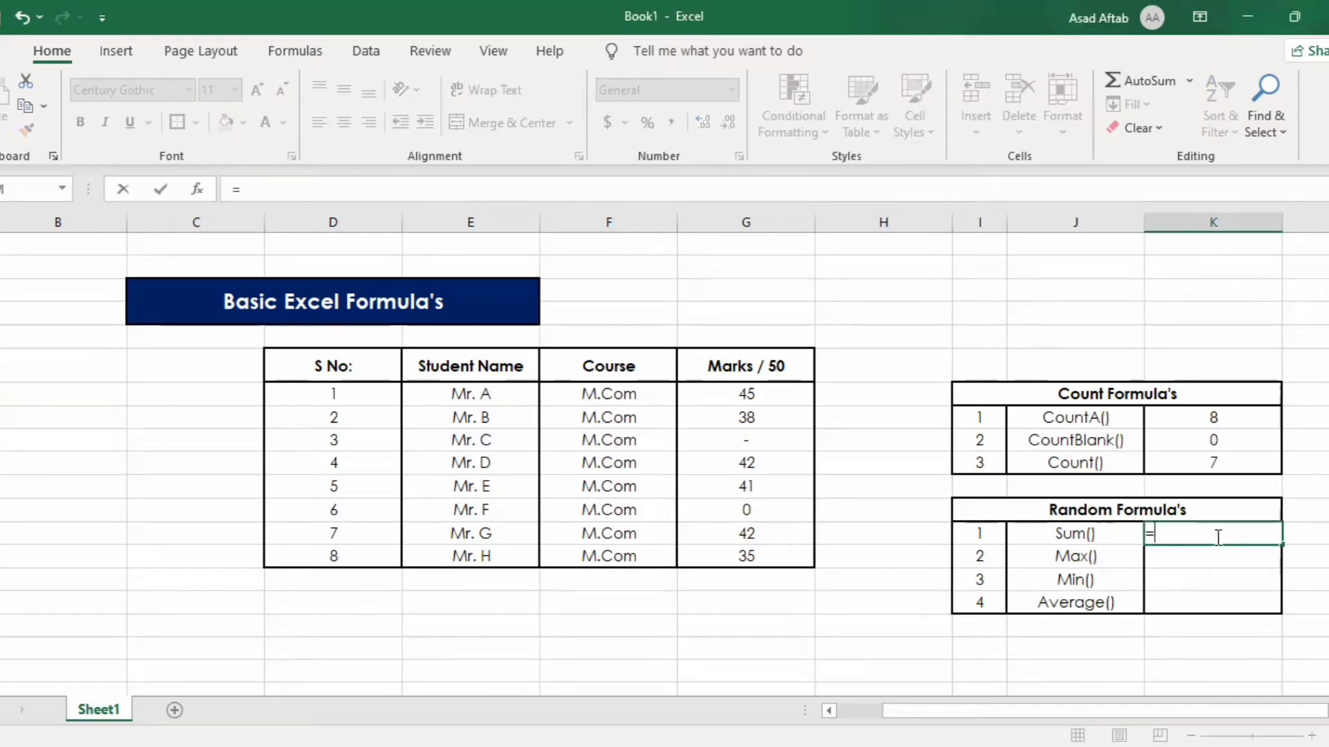
{"action": "type", "text": "sum"}
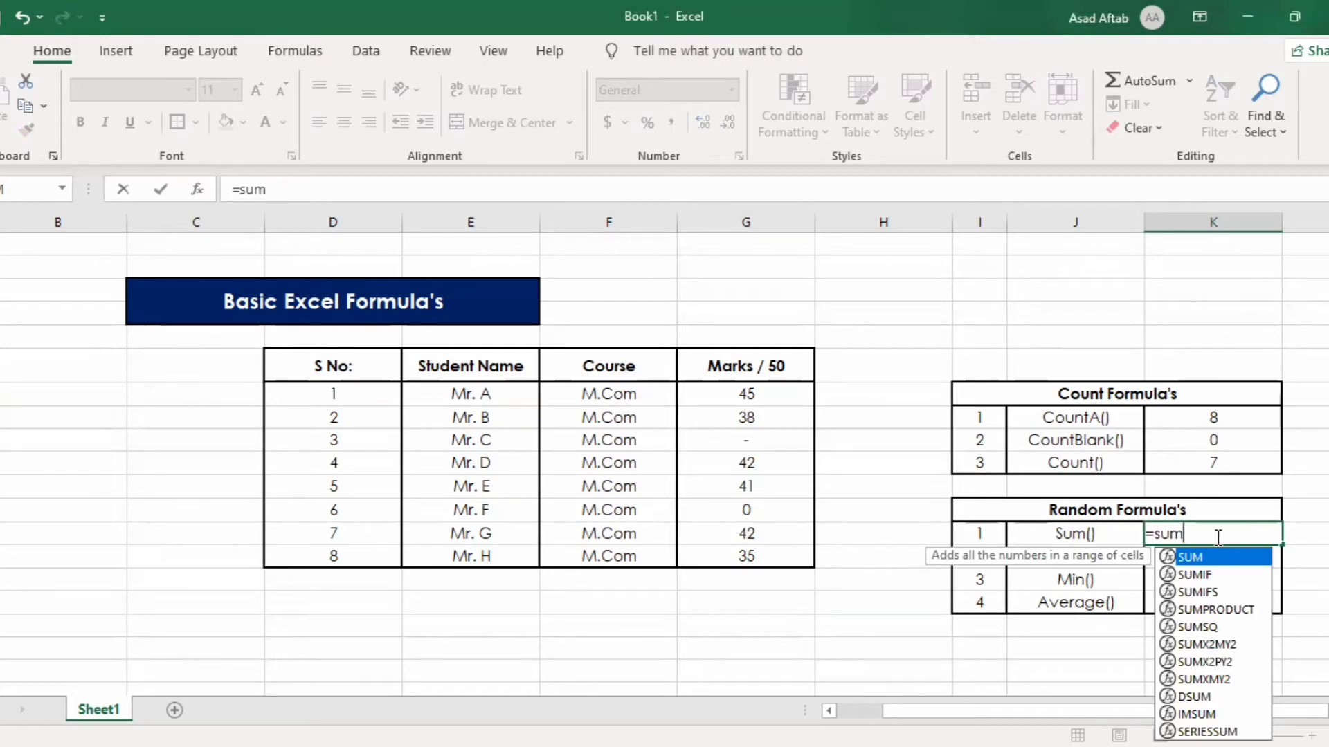
{"action": "key", "text": "Tab"}
{"action": "left_click", "coordinate": [782, 392]}
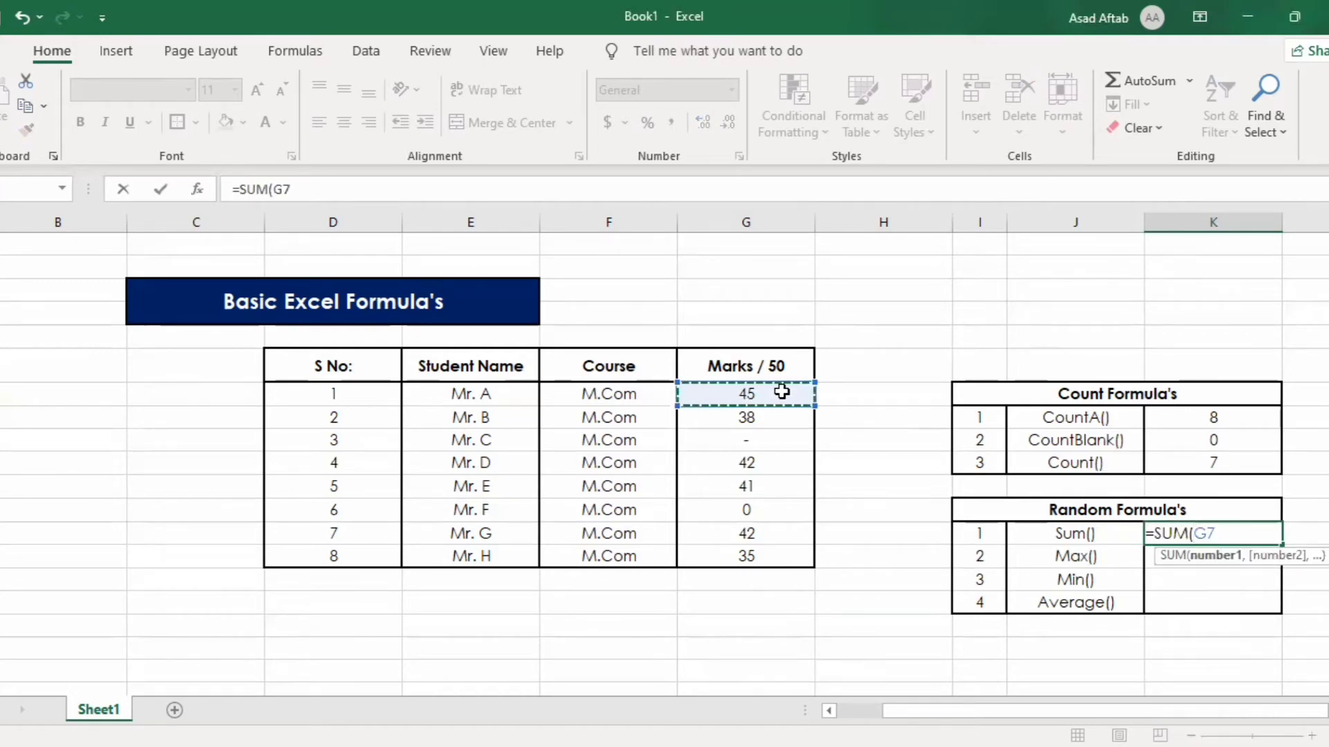
{"action": "left_click", "coordinate": [794, 548], "text": "shift"}
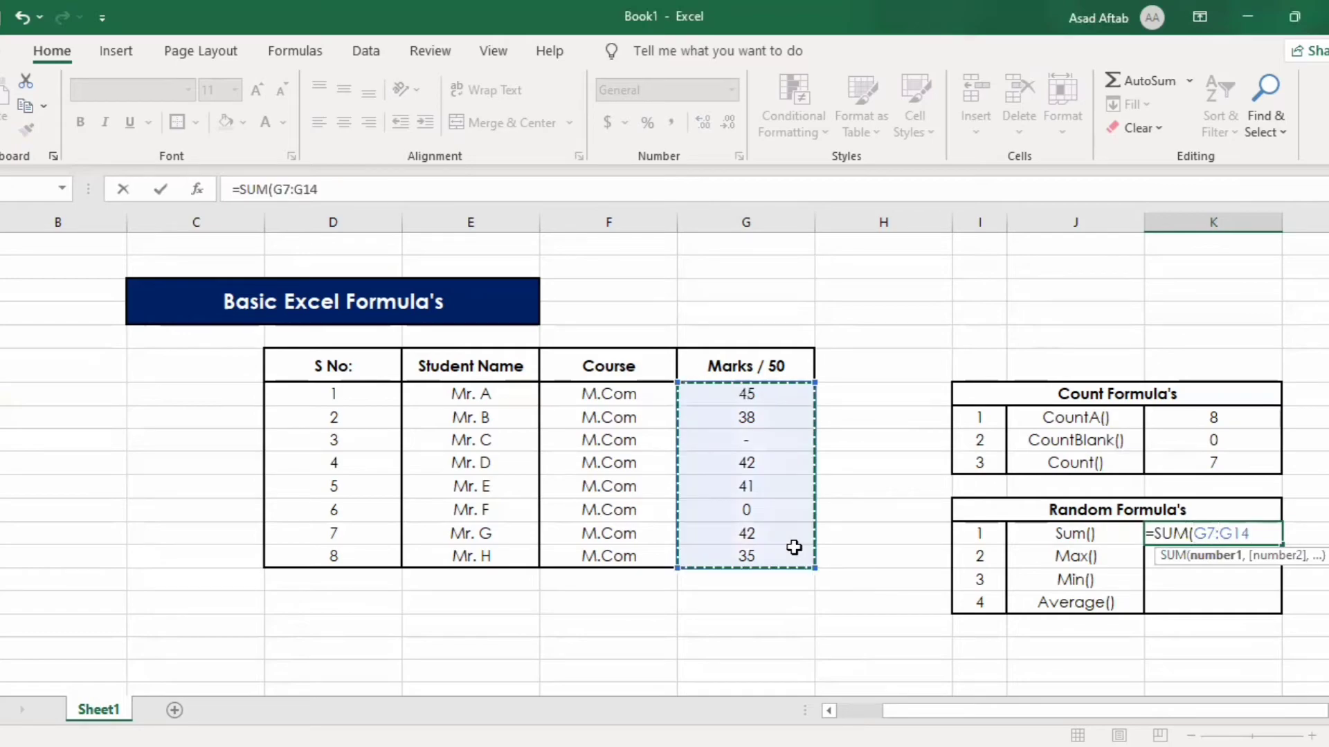
{"action": "key", "text": "Return"}
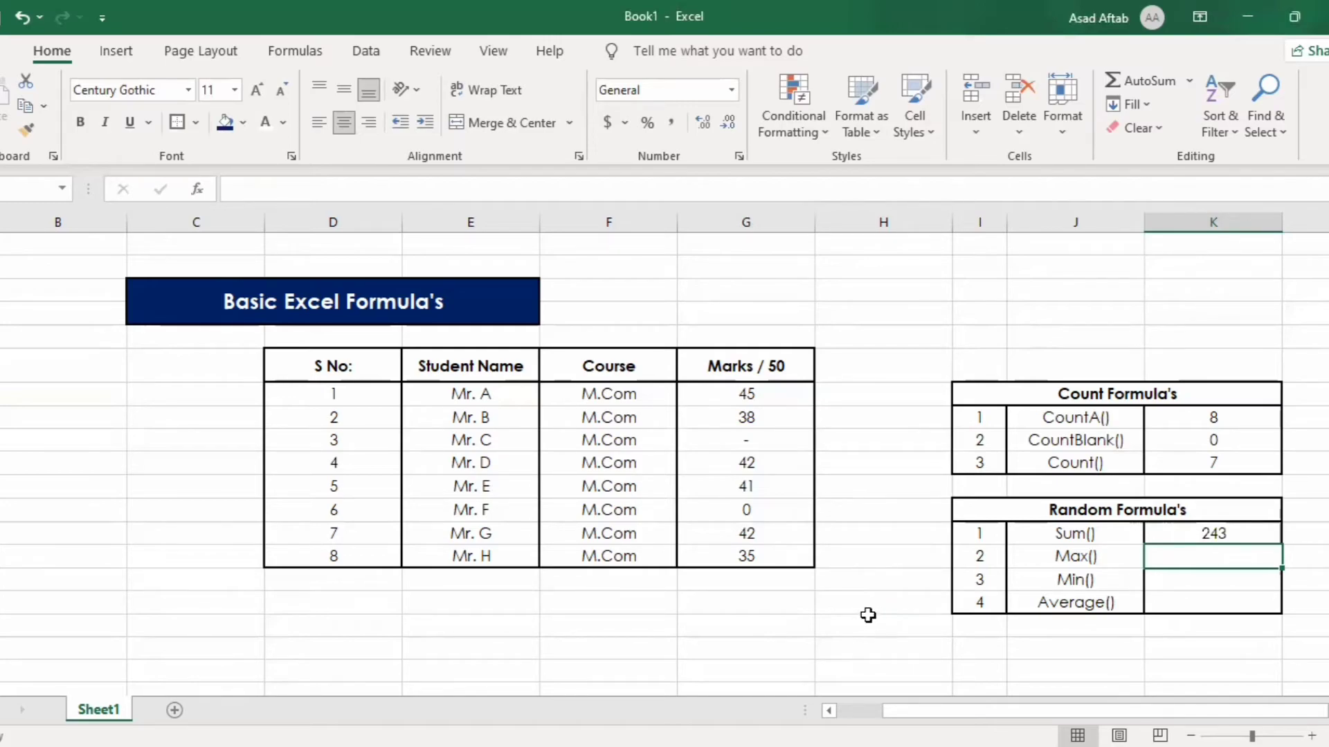
Enter a MAX formula over the Marks / 50 column in the Max() result cell.
{"action": "type", "text": "="}
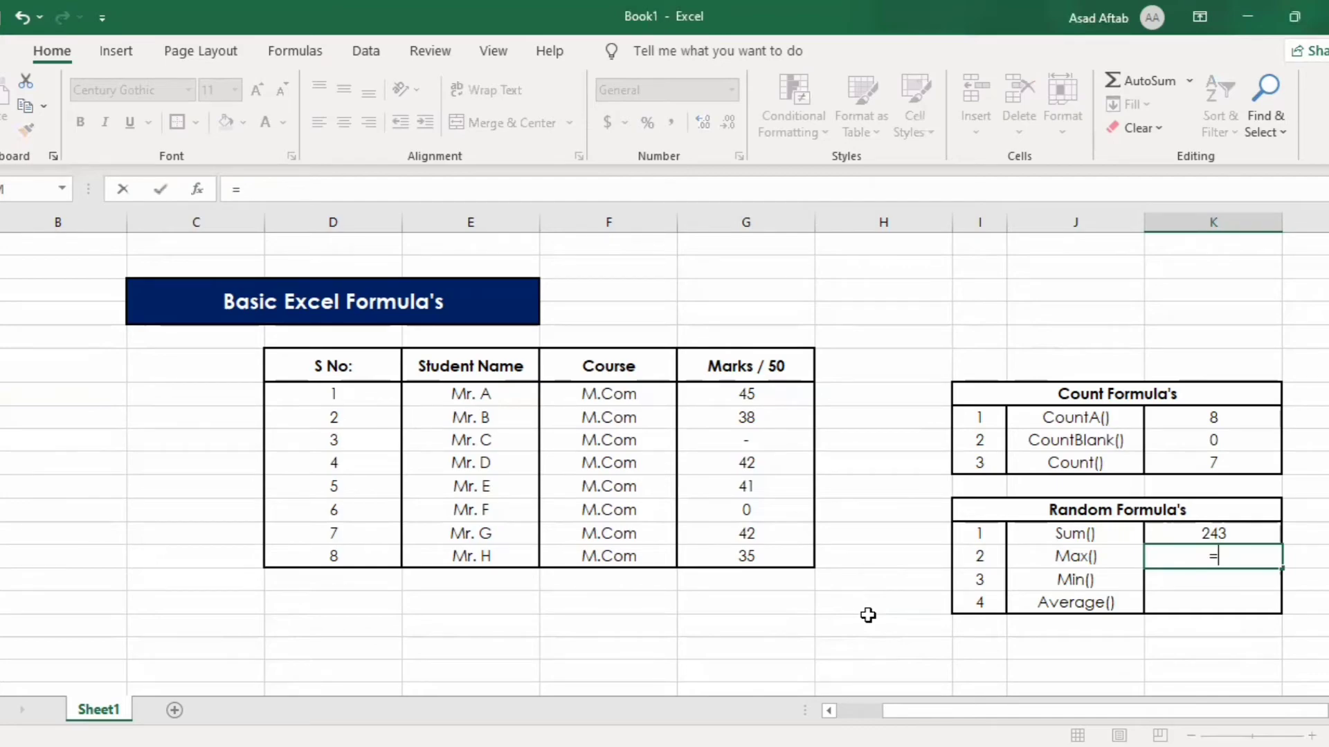
{"action": "type", "text": "max"}
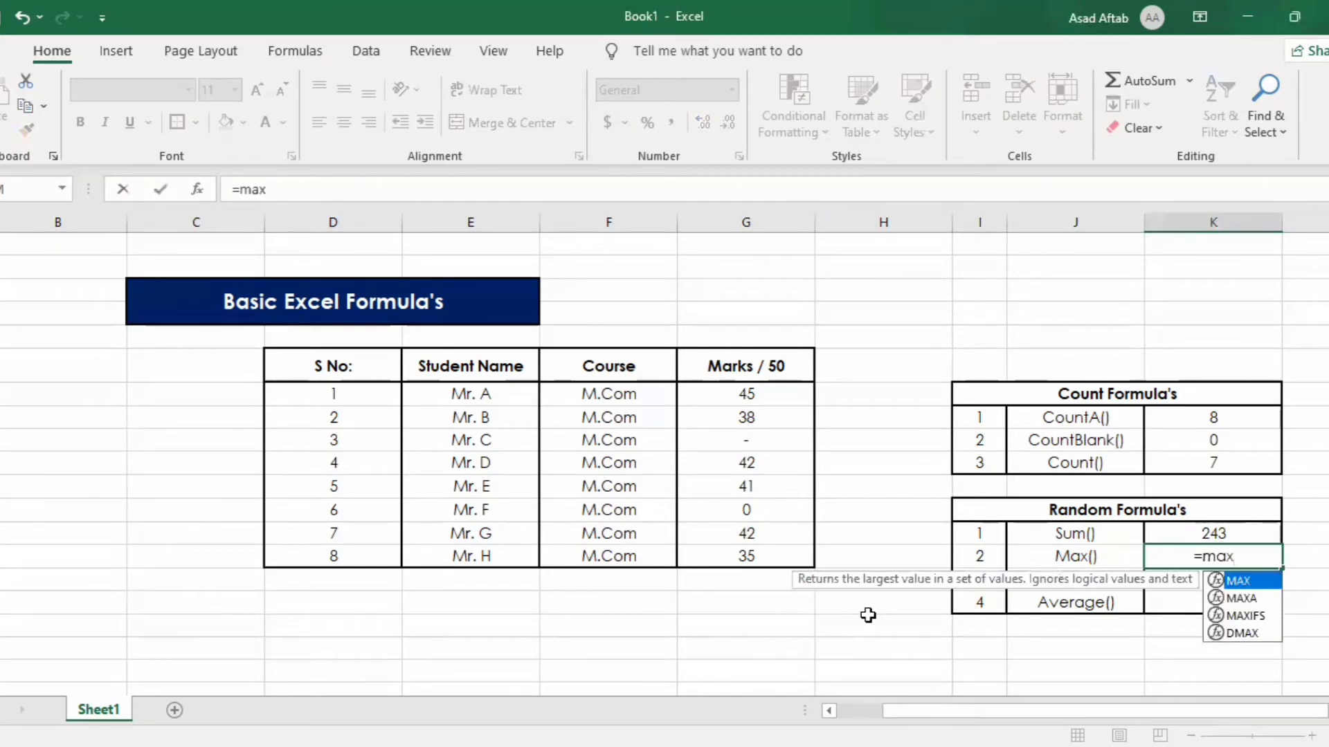
{"action": "key", "text": "Tab"}
{"action": "left_click", "coordinate": [737, 391]}
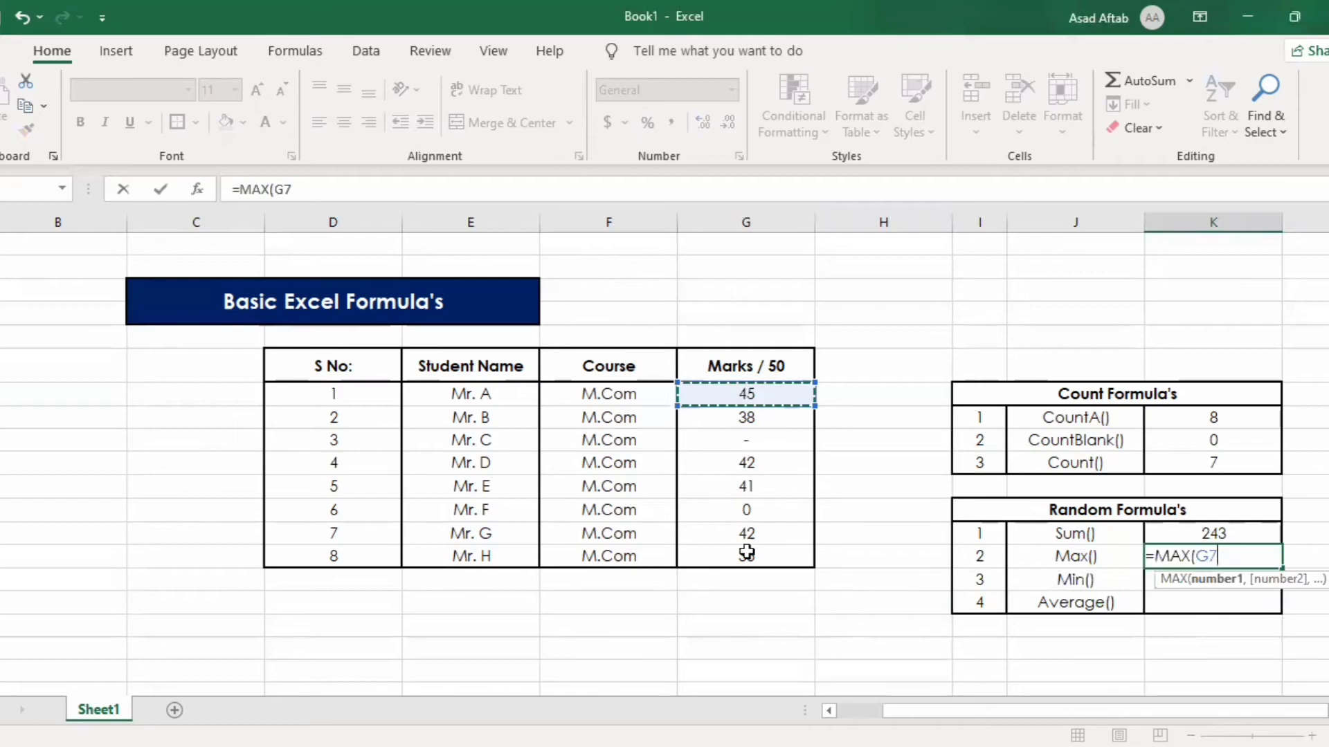
{"action": "key", "text": "Return"}
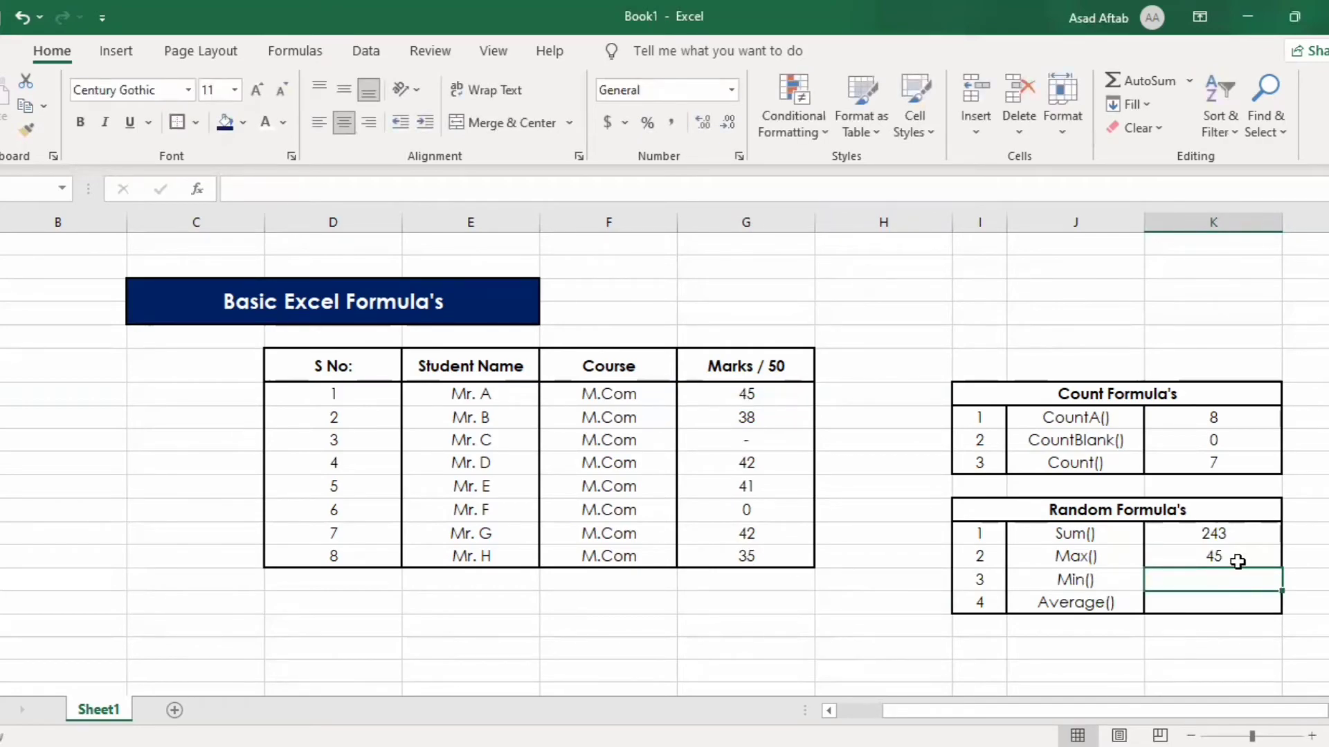
Enter a MIN formula over the marks from G7 to G14 in the Min() result cell.
{"action": "type", "text": "="}
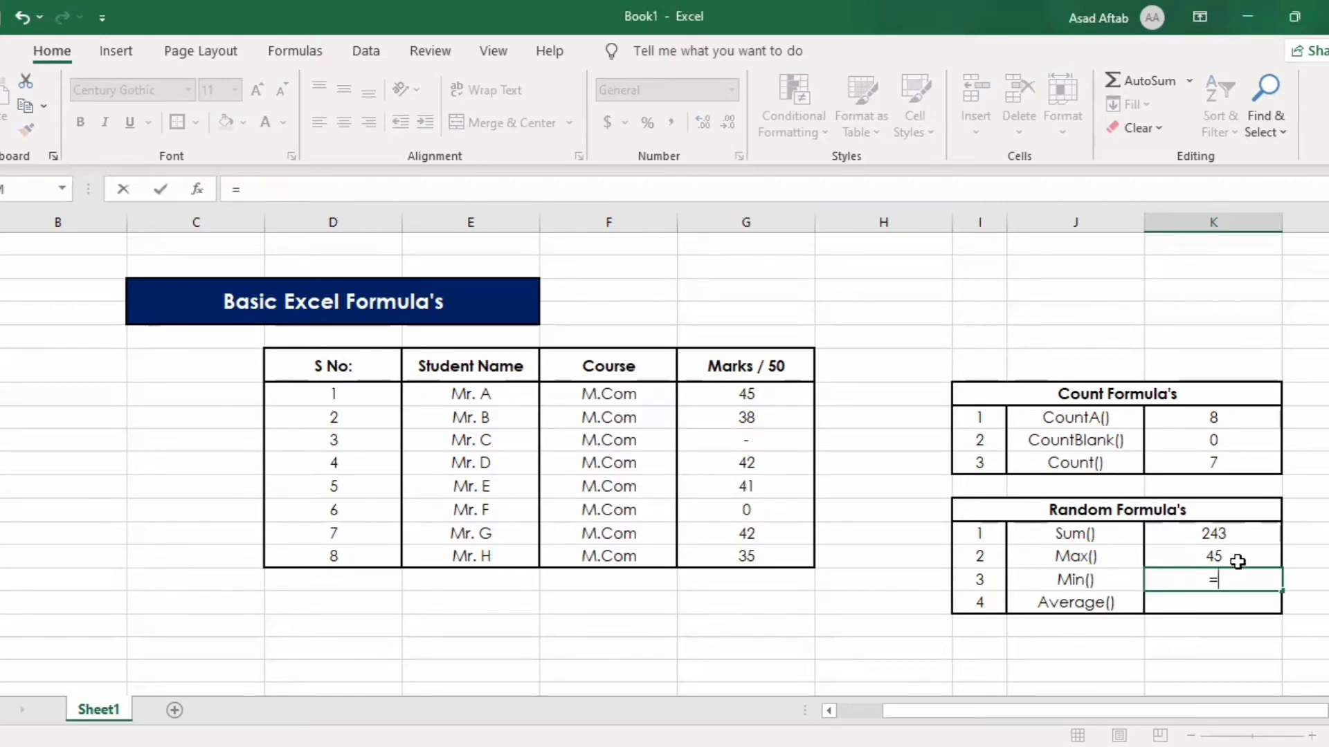
{"action": "type", "text": "min"}
{"action": "key", "text": "Tab"}
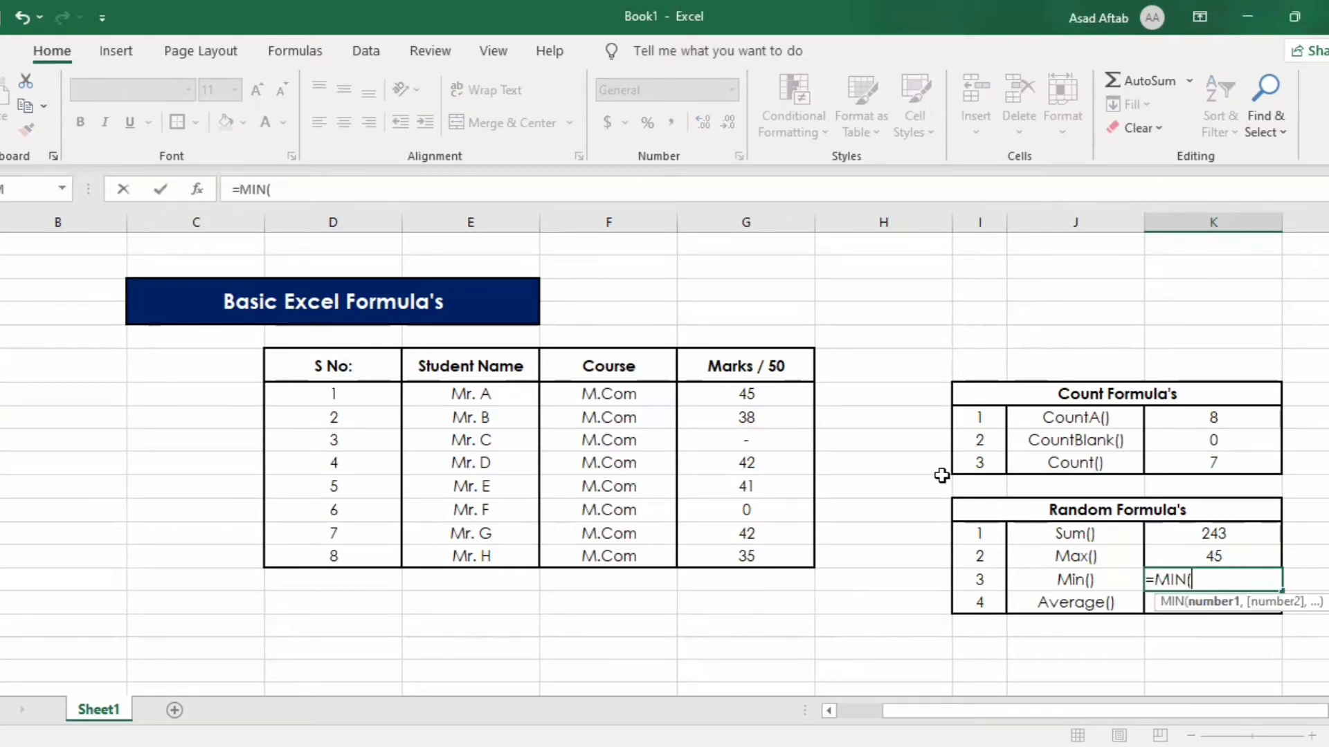
{"action": "left_click", "coordinate": [771, 404]}
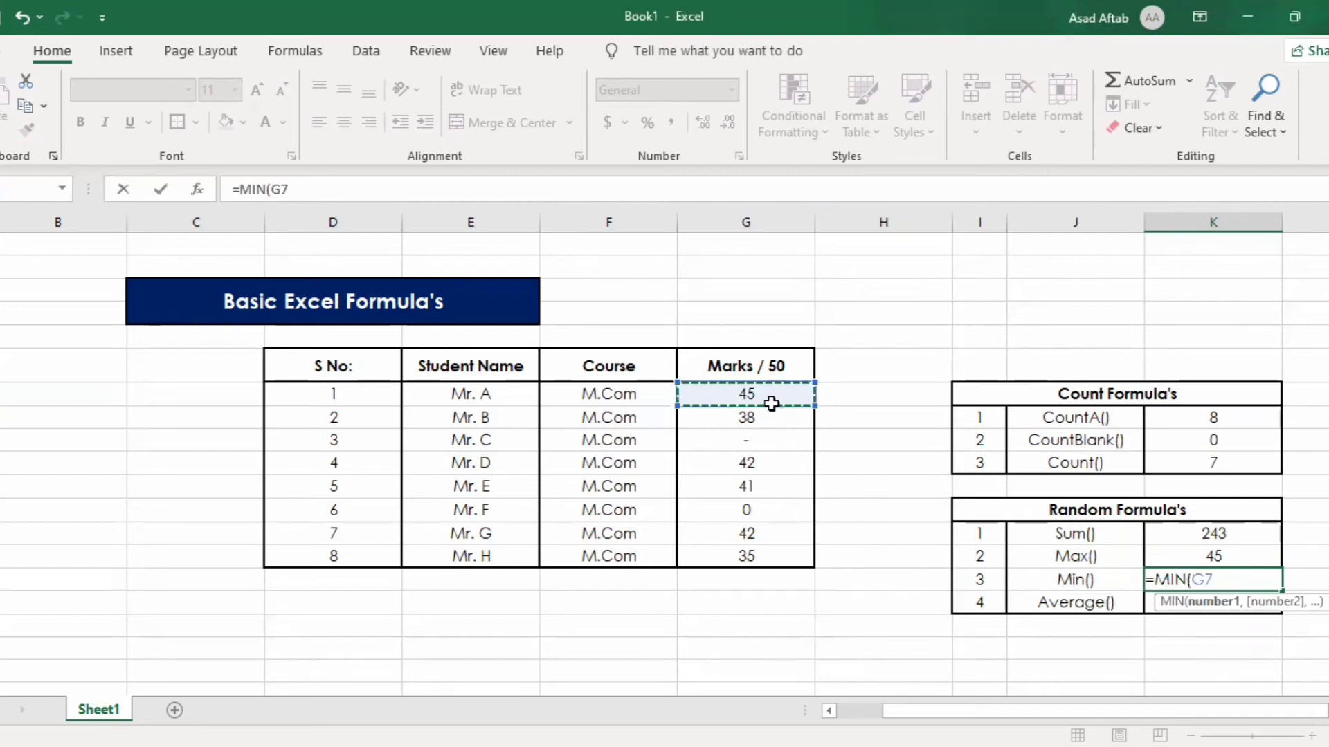
{"action": "left_click", "coordinate": [773, 557], "text": "shift"}
{"action": "key", "text": "Return"}
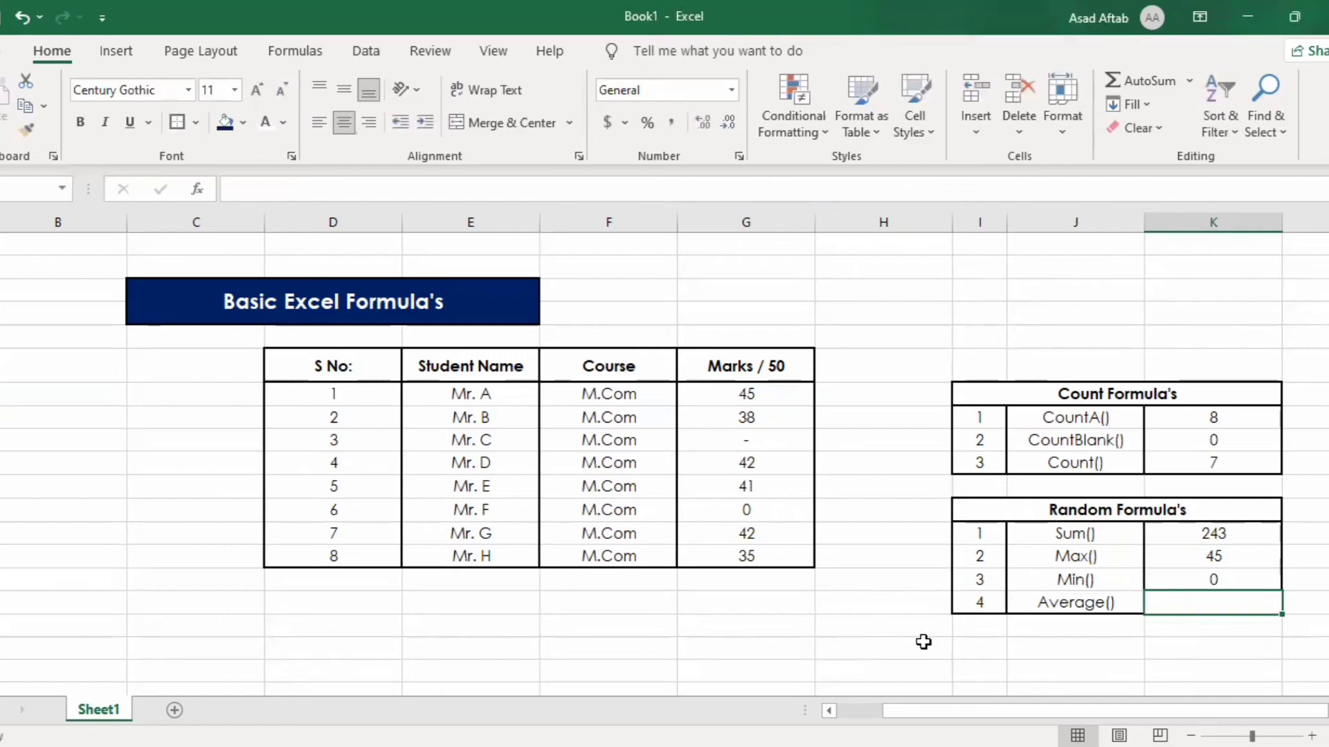
Replace the sixth student's mark of 0 in the Marks / 50 column with a dash.
{"action": "left_click", "coordinate": [778, 512]}
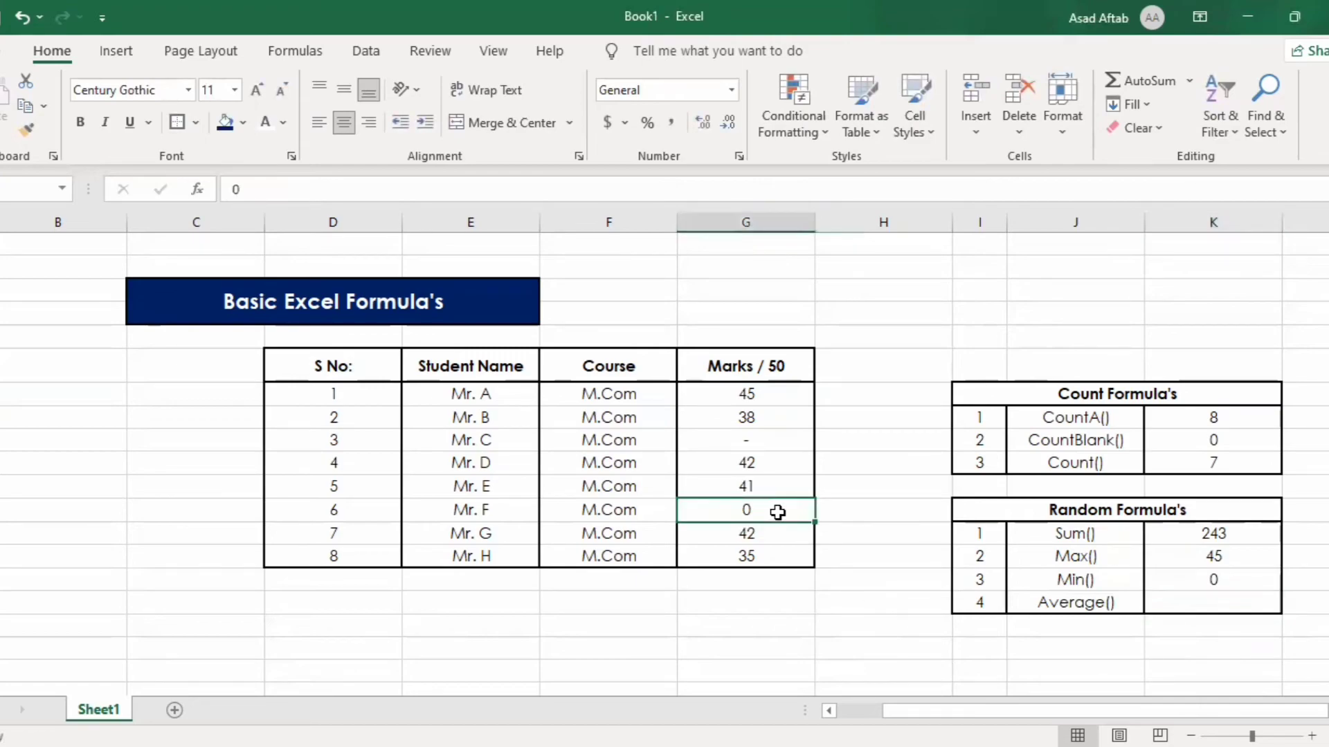
{"action": "type", "text": "-"}
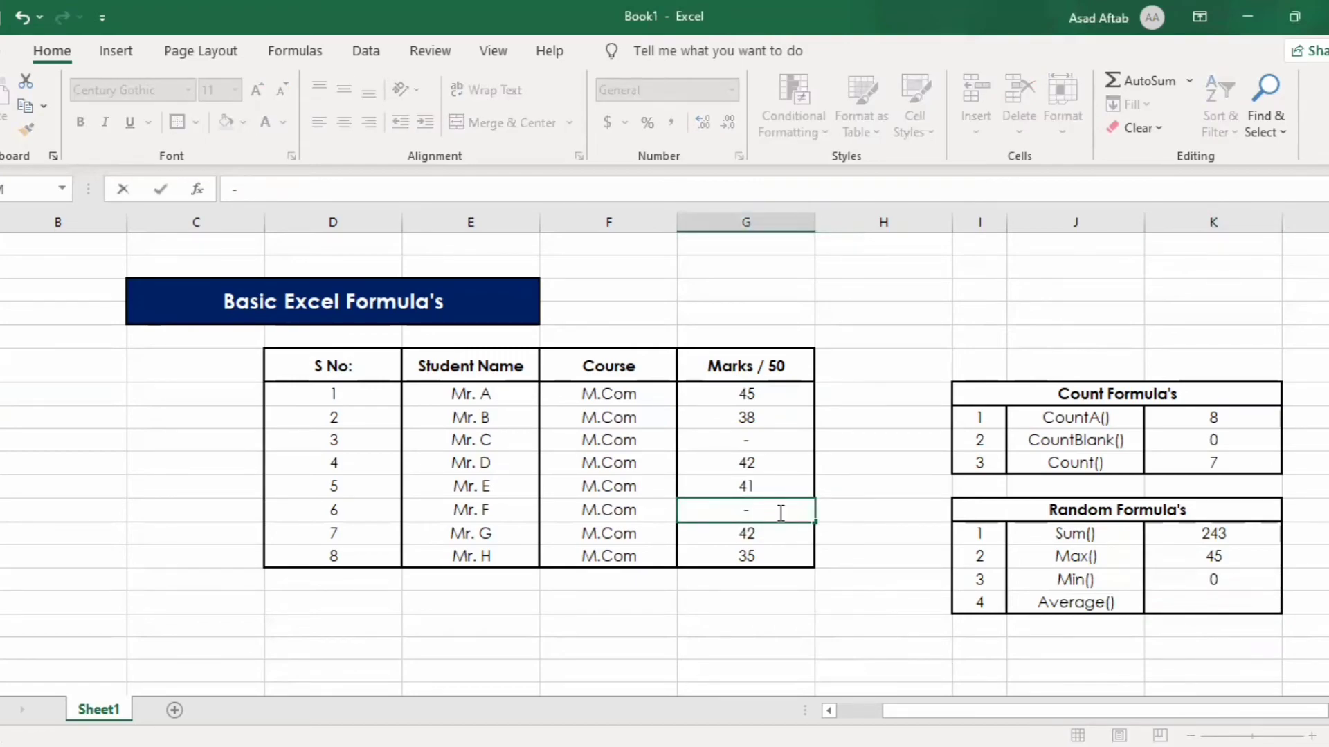
{"action": "key", "text": "Return"}
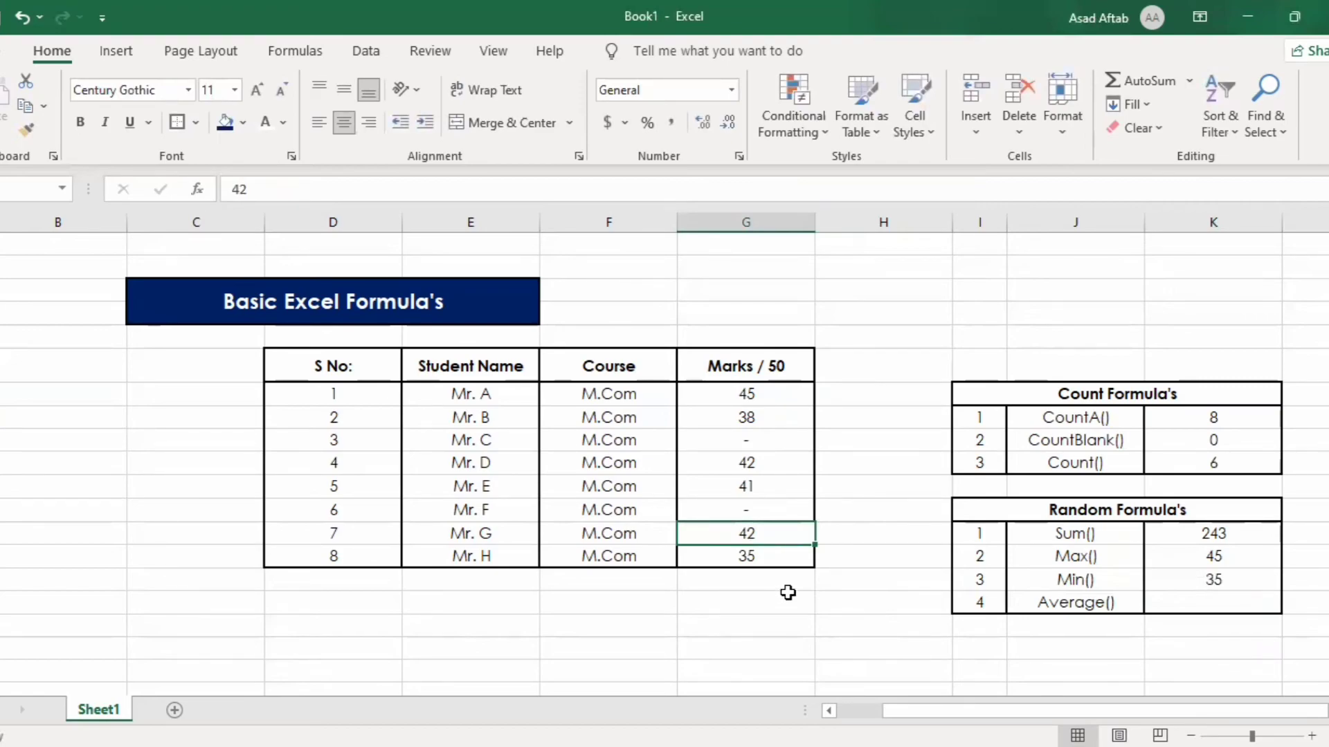
Clear the dashes from the sixth and third students' cells in the Marks / 50 column.
{"action": "left_click", "coordinate": [771, 507]}
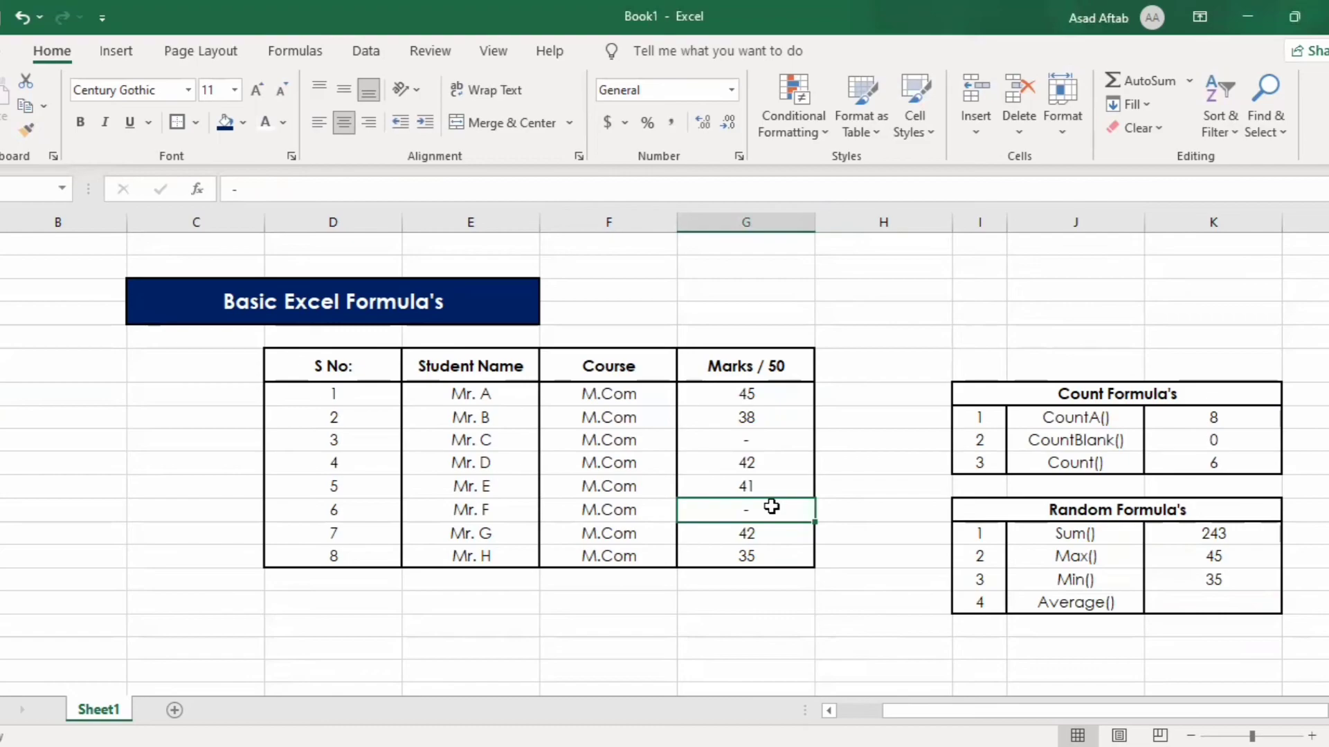
{"action": "key", "text": "BackSpace"}
{"action": "left_click", "coordinate": [761, 440]}
{"action": "key", "text": "BackSpace"}
{"action": "key", "text": "Return"}
{"action": "left_click", "coordinate": [870, 673]}
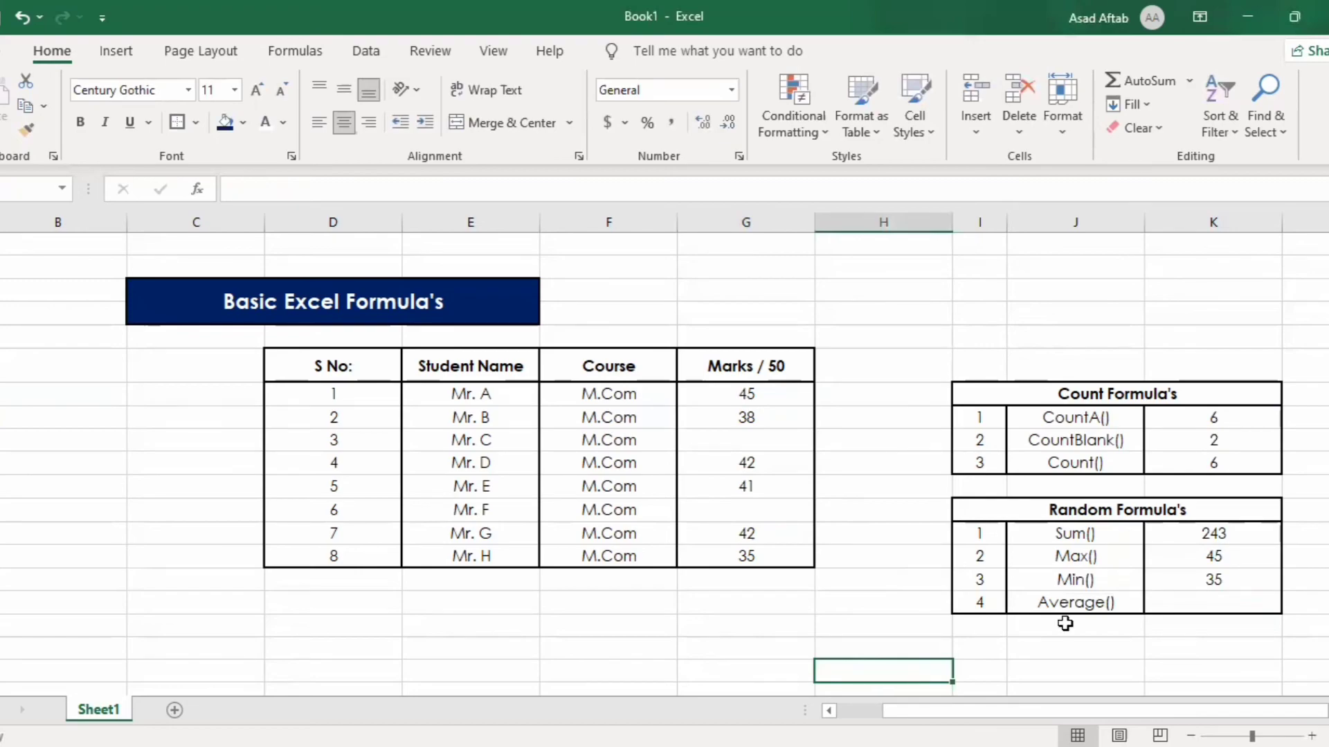
Enter an AVERAGE formula over the marks range G7:G14 in the Average() result cell.
{"action": "left_click", "coordinate": [1172, 606]}
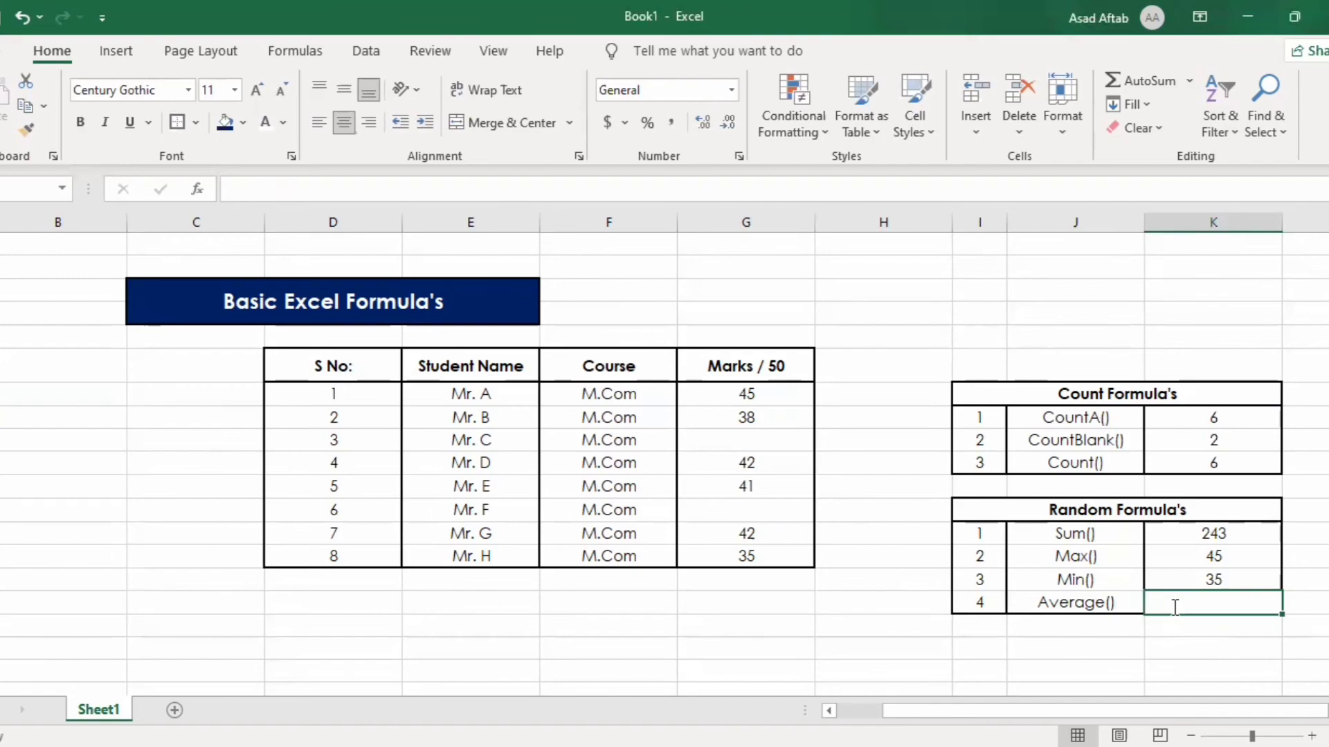
{"action": "type", "text": "="}
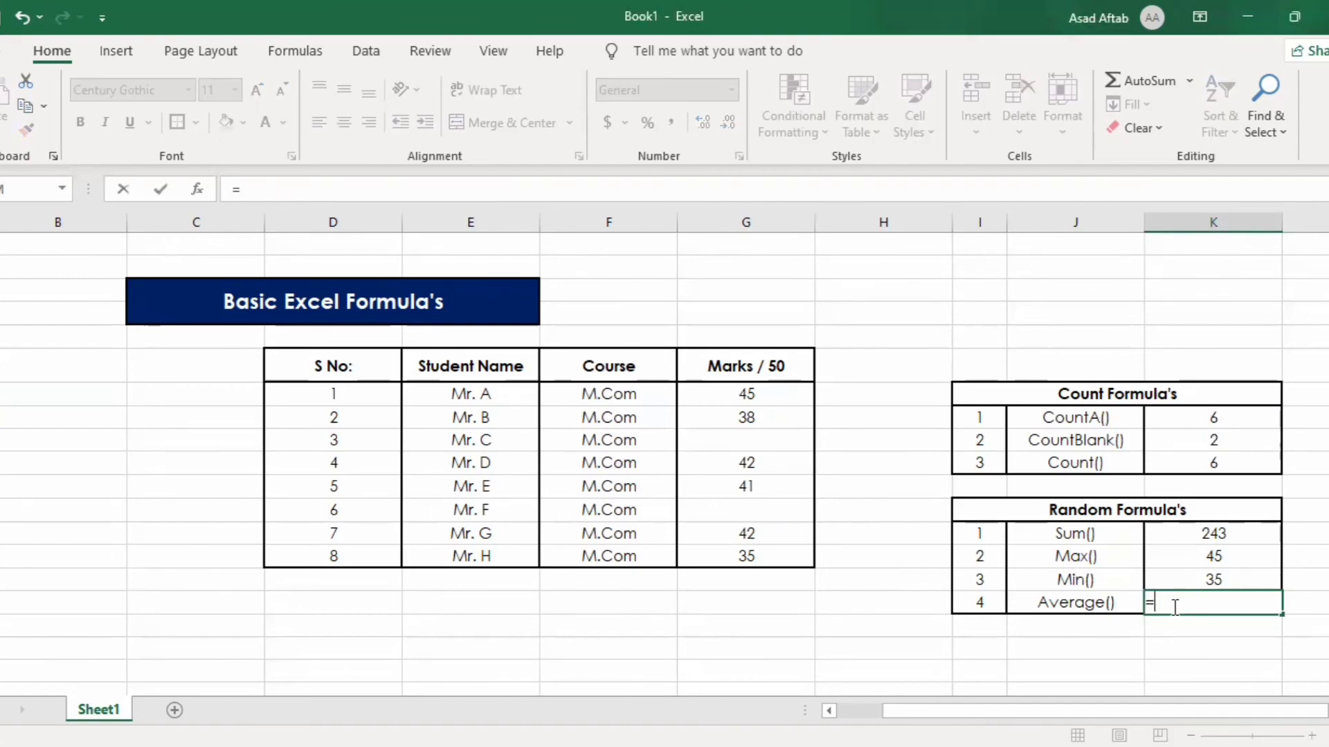
{"action": "type", "text": "average"}
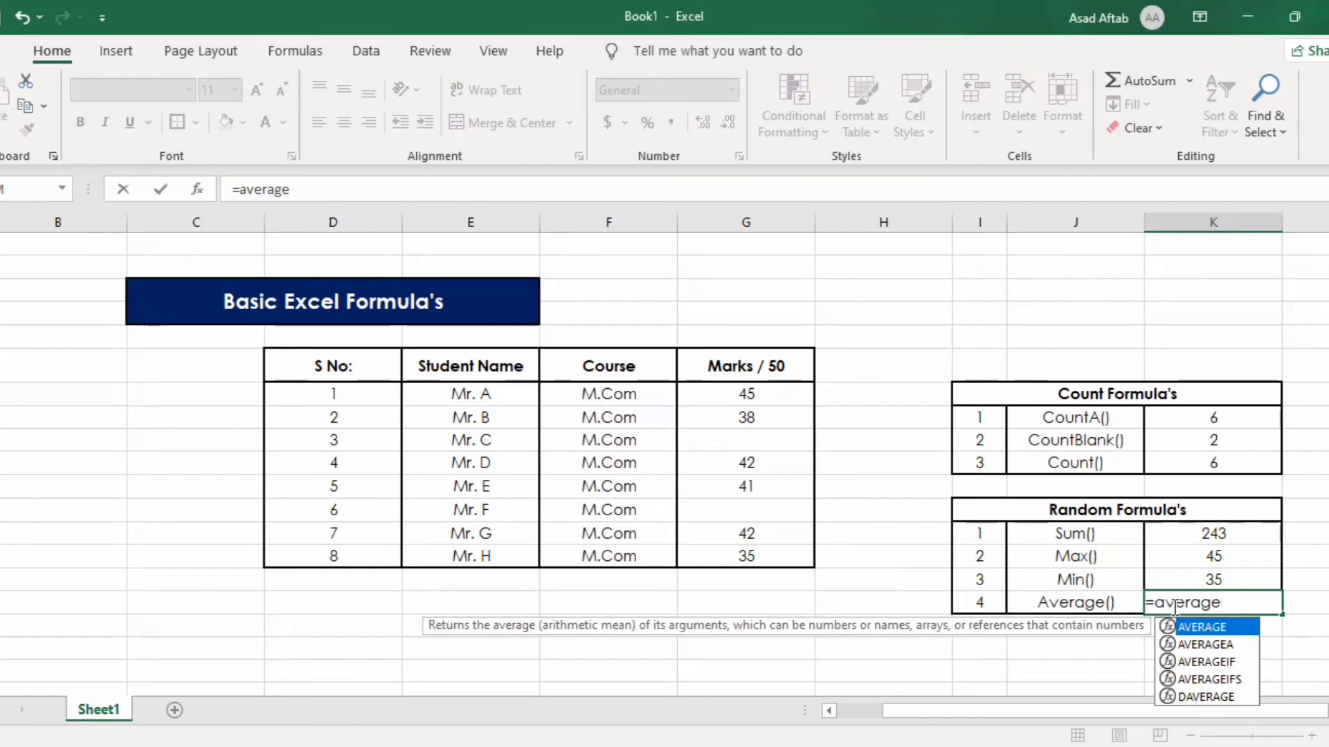
{"action": "key", "text": "Tab"}
{"action": "left_click", "coordinate": [768, 396]}
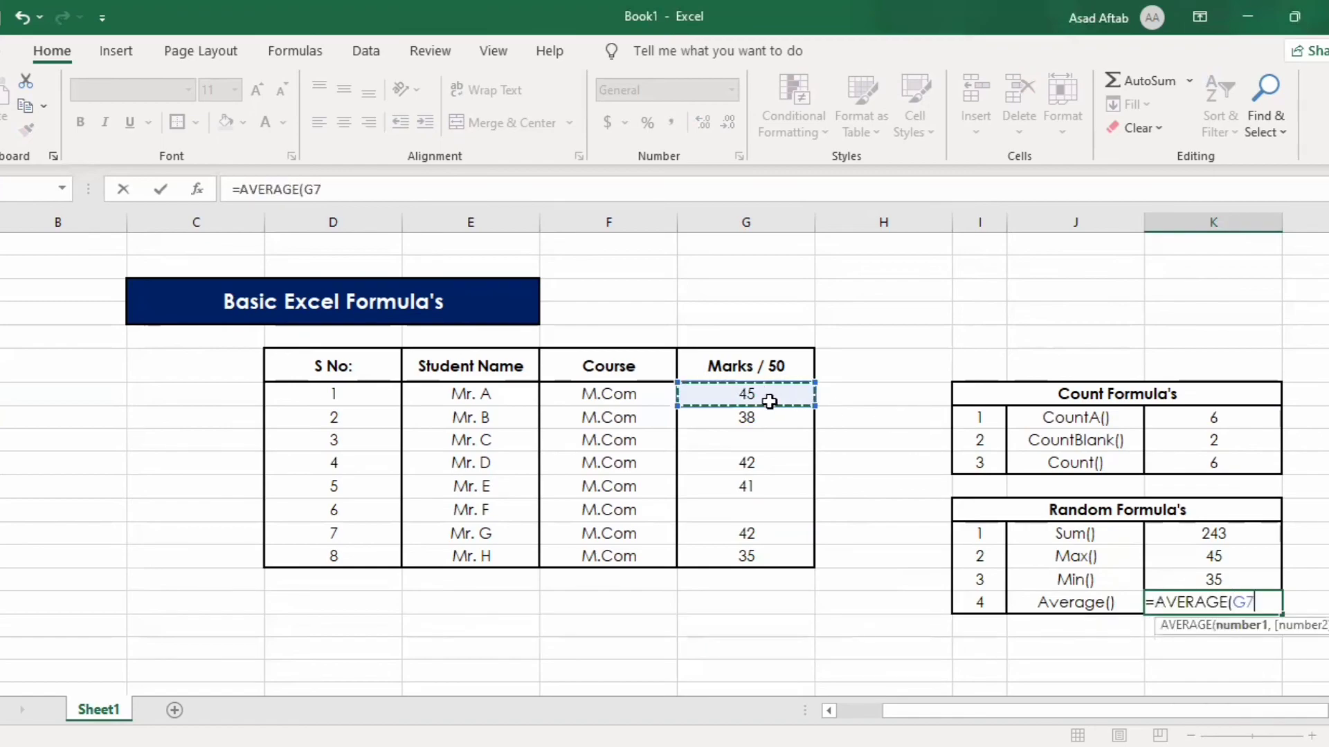
{"action": "left_click", "coordinate": [778, 547], "text": "shift"}
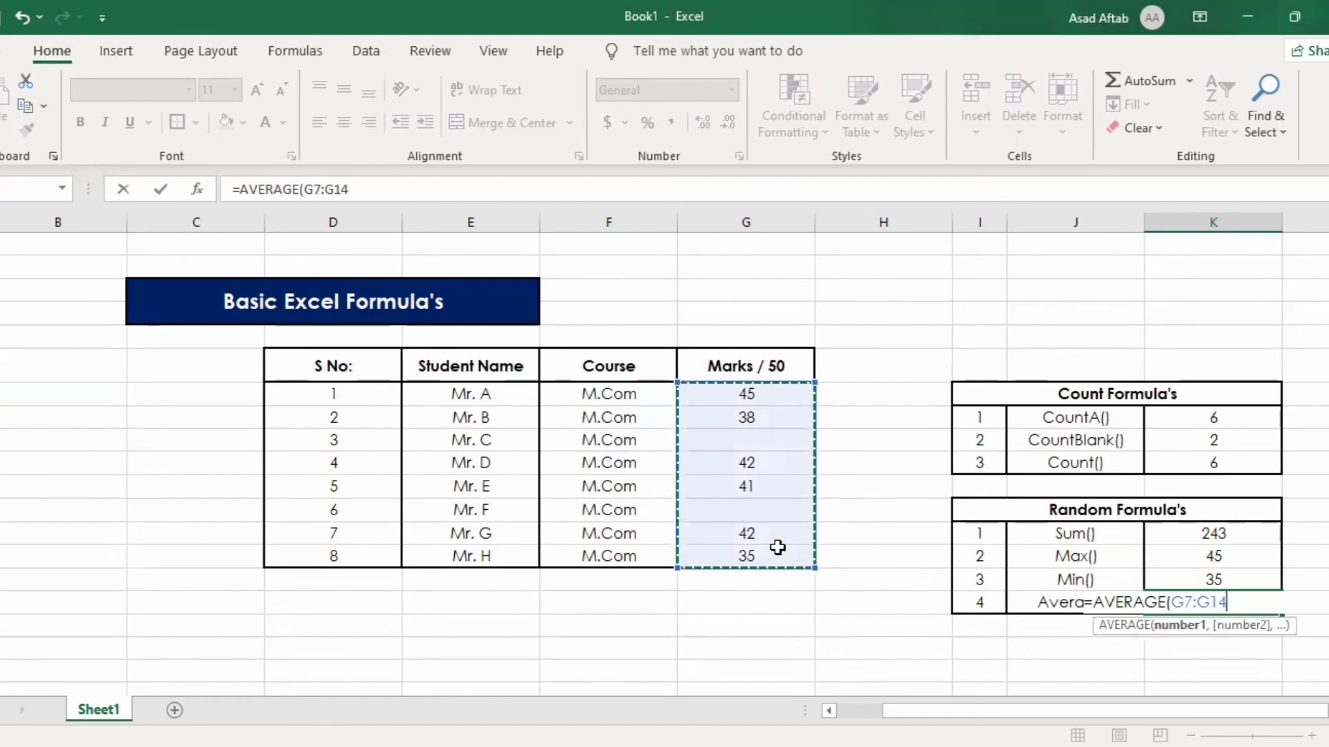
{"action": "key", "text": "Return"}
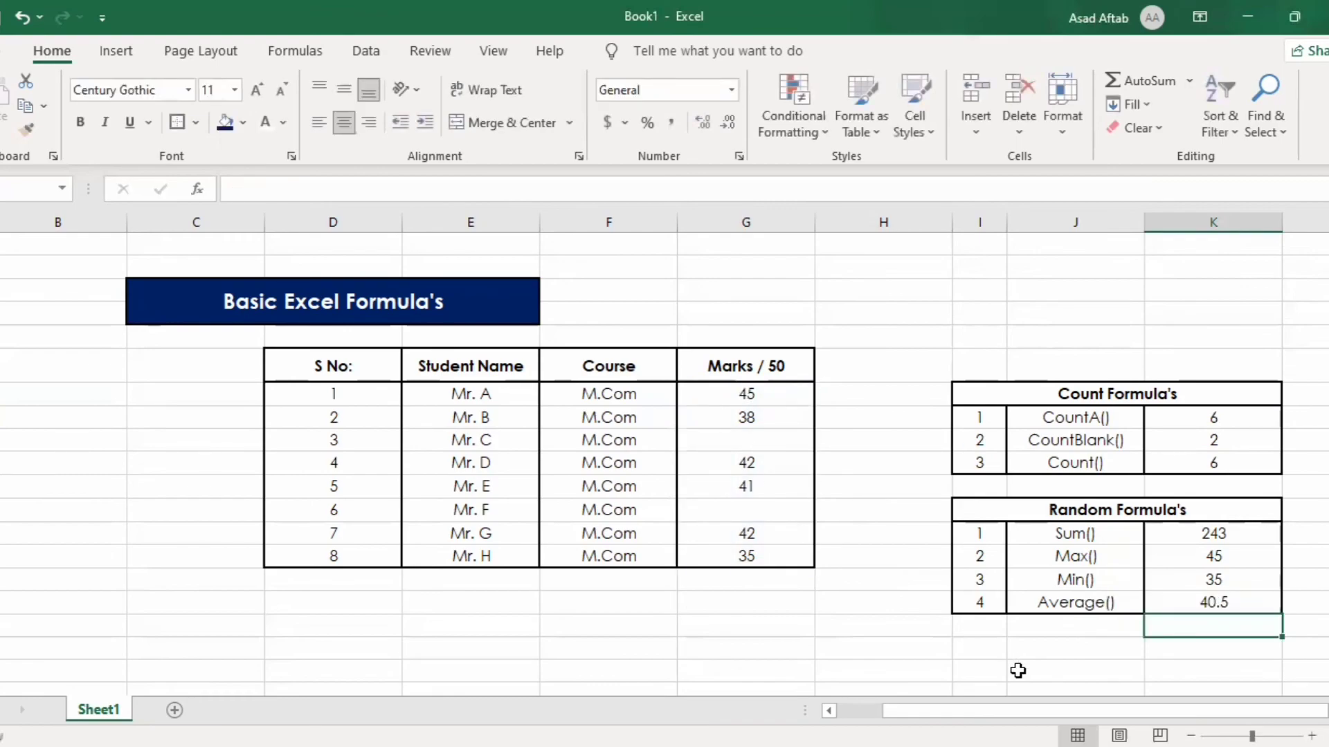